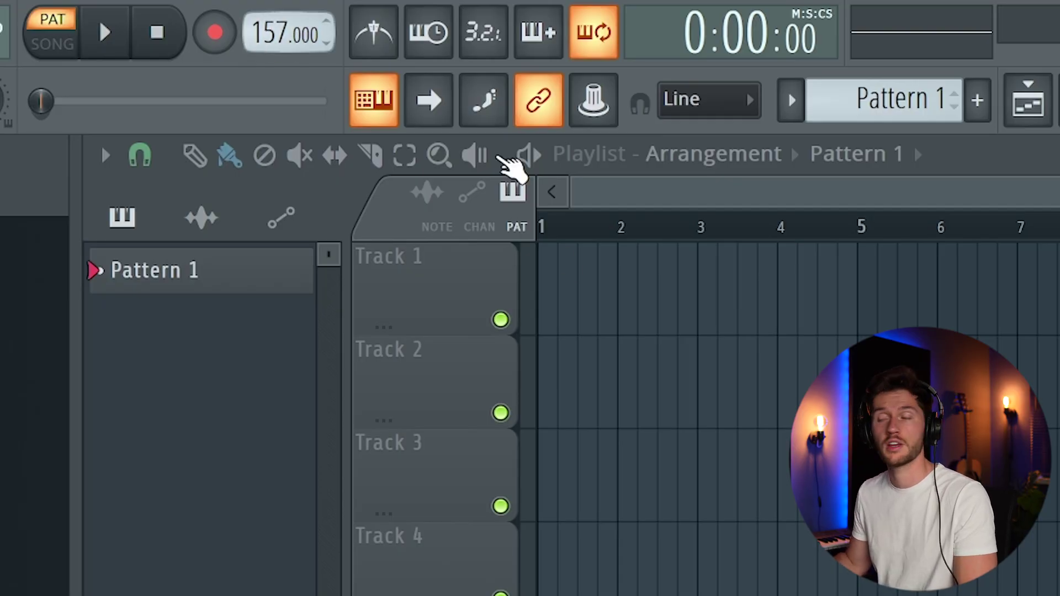
Add a Kontakt channel and load the Electric Sunburst Deluxe (Melody) guitar instrument into it
right_click(407, 318)
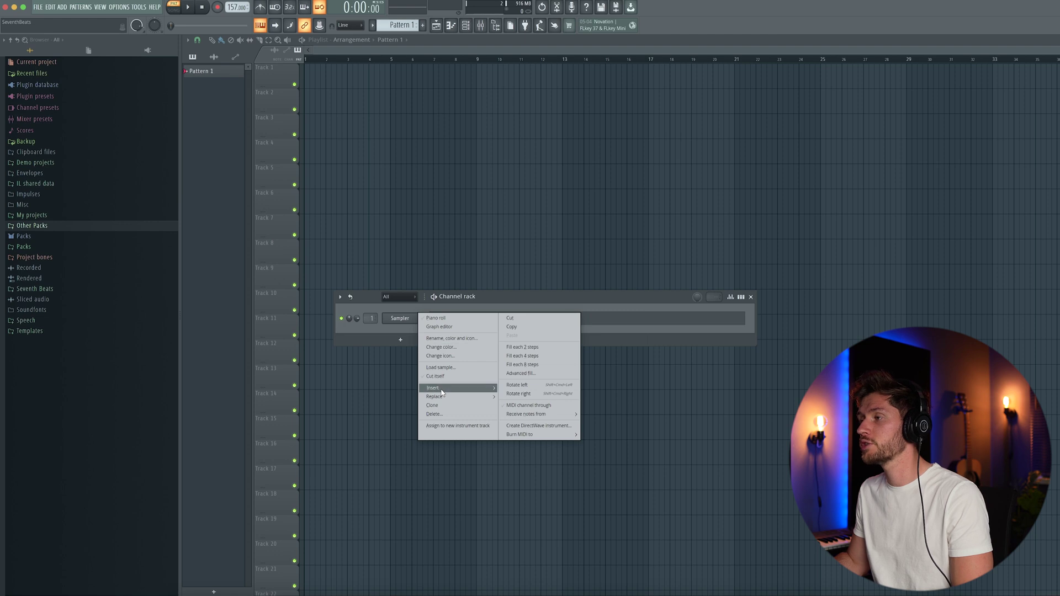
mouse_move(441, 390)
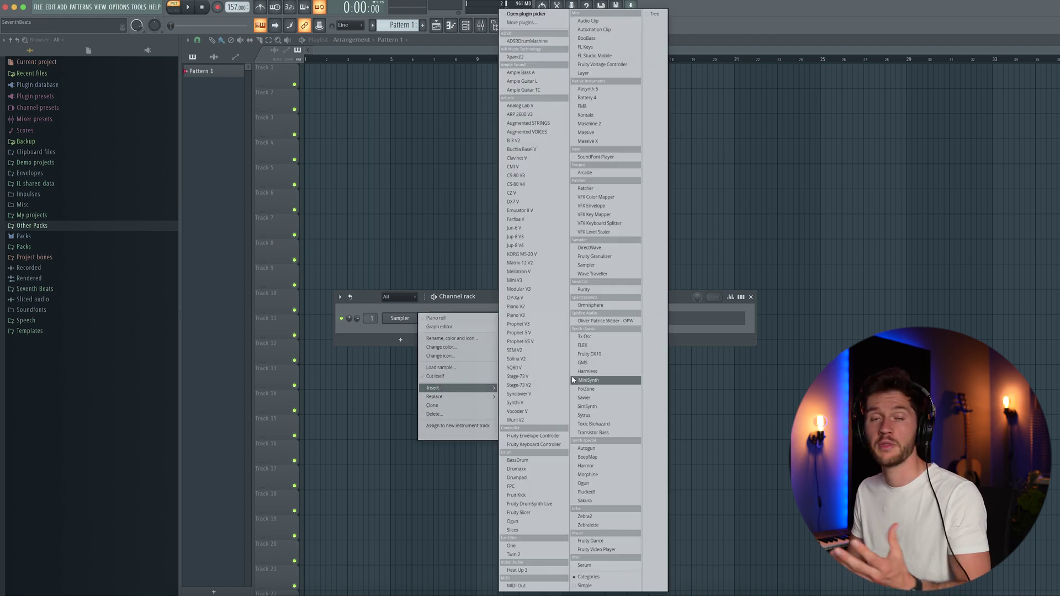
click(585, 115)
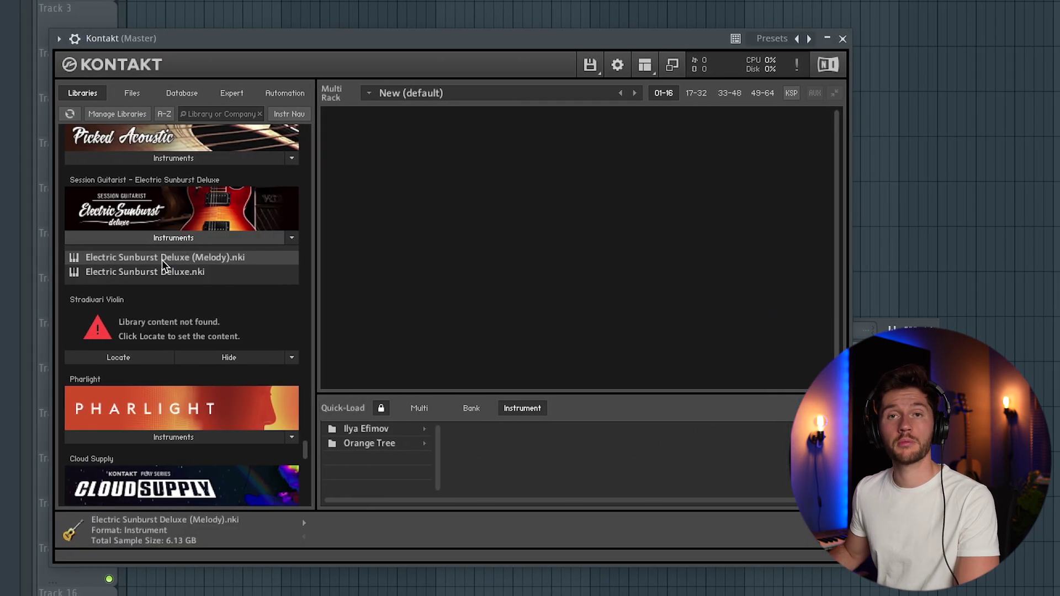
drag(161, 259, 430, 266)
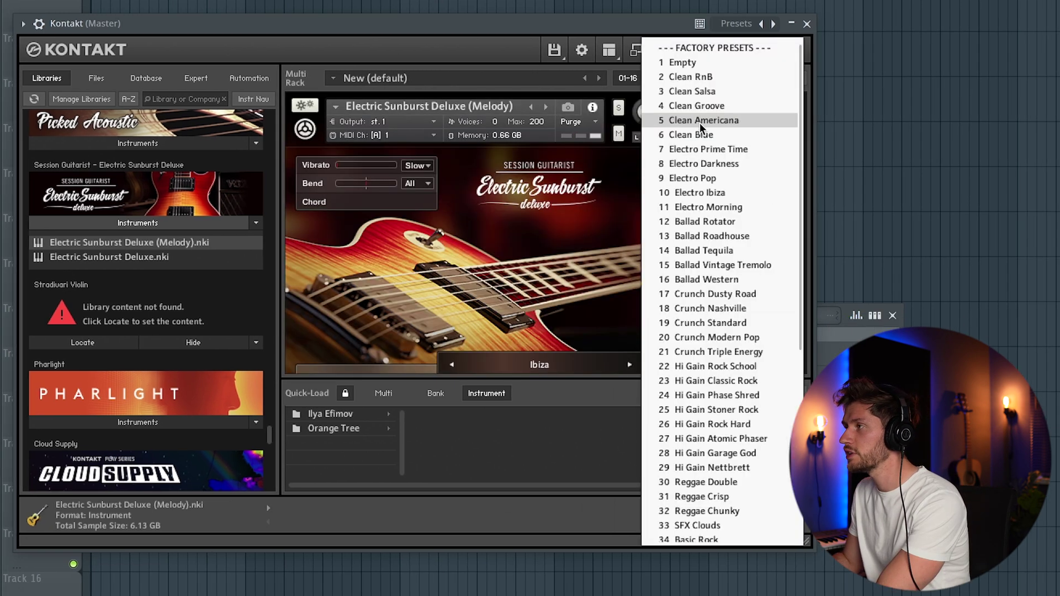
click(700, 121)
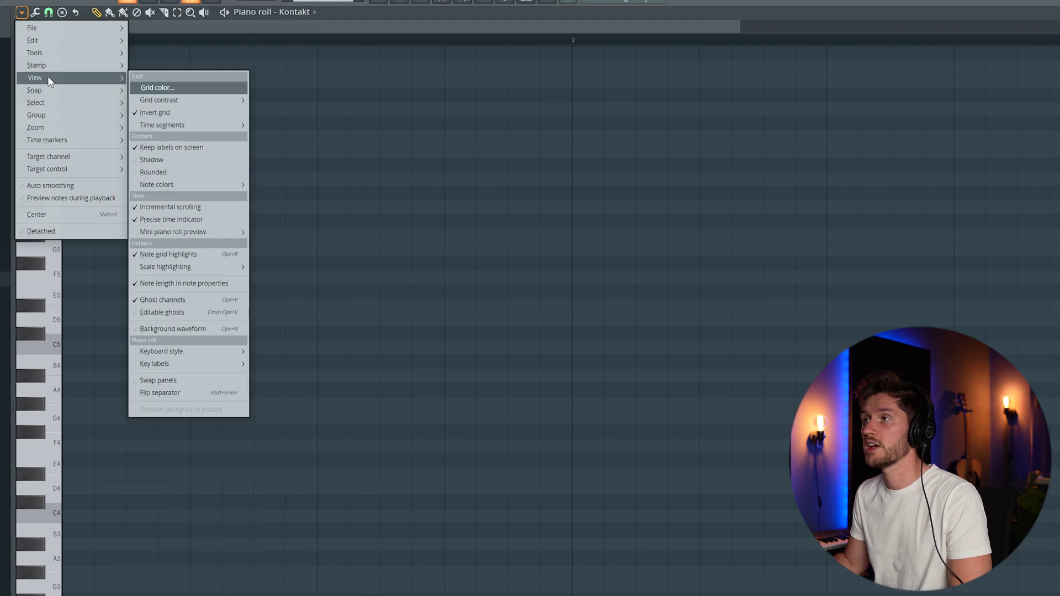
Stamp a C minor chord (C5, D#5, G5) at the start of the pattern and raise its D#5 an octave to D#6
mouse_move(188, 266)
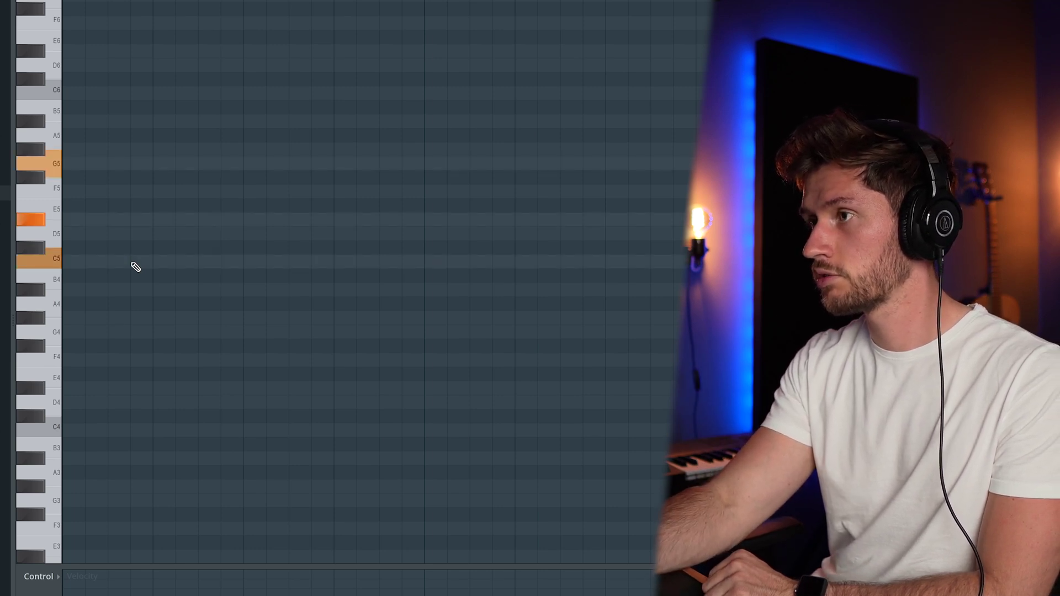
click(135, 267)
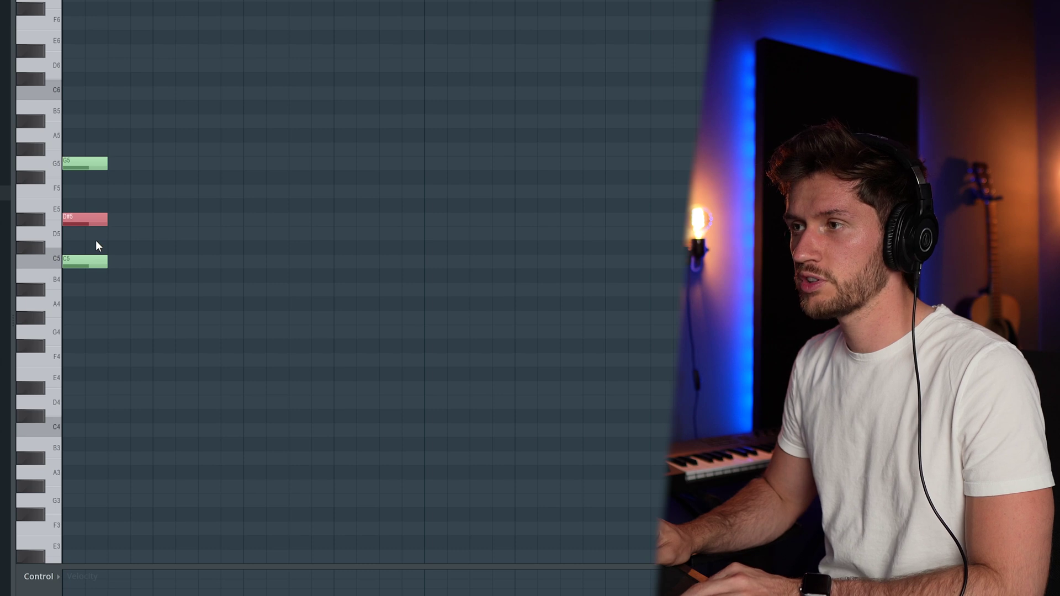
key(ctrl+Up)
key(ctrl+d)
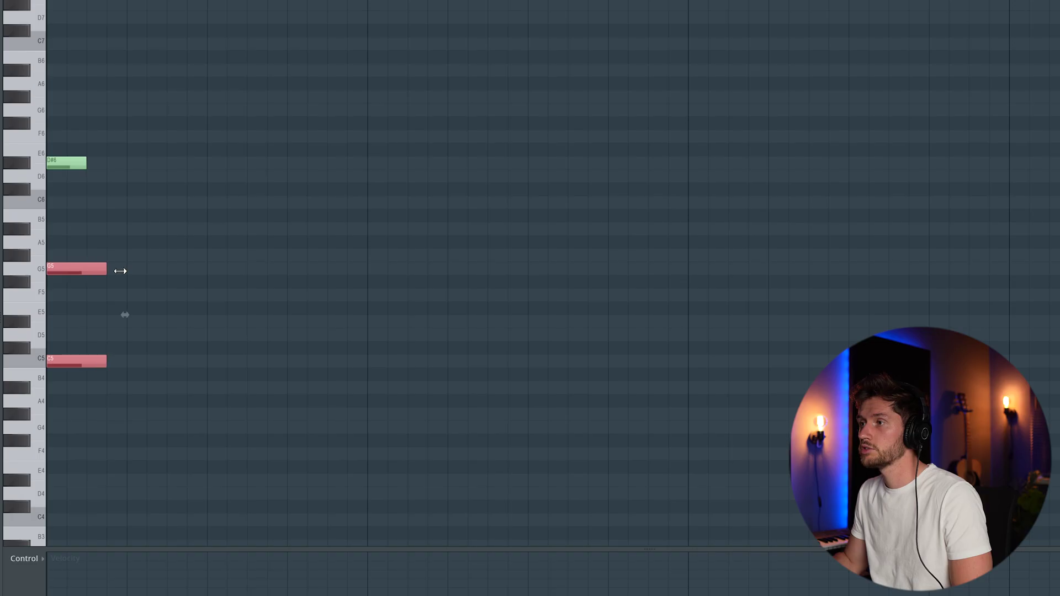
Build a four-bar progression with long C5 and G5 from bar 1, F5 and G#5 in bar 3, and D5 and G5 in bar 4
drag(121, 272, 600, 270)
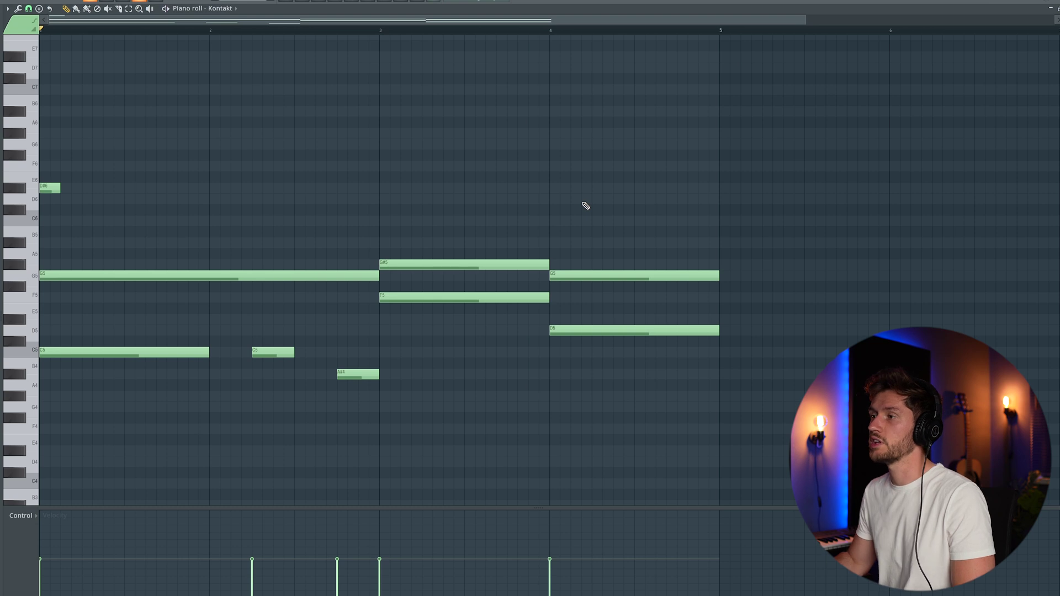
key(space)
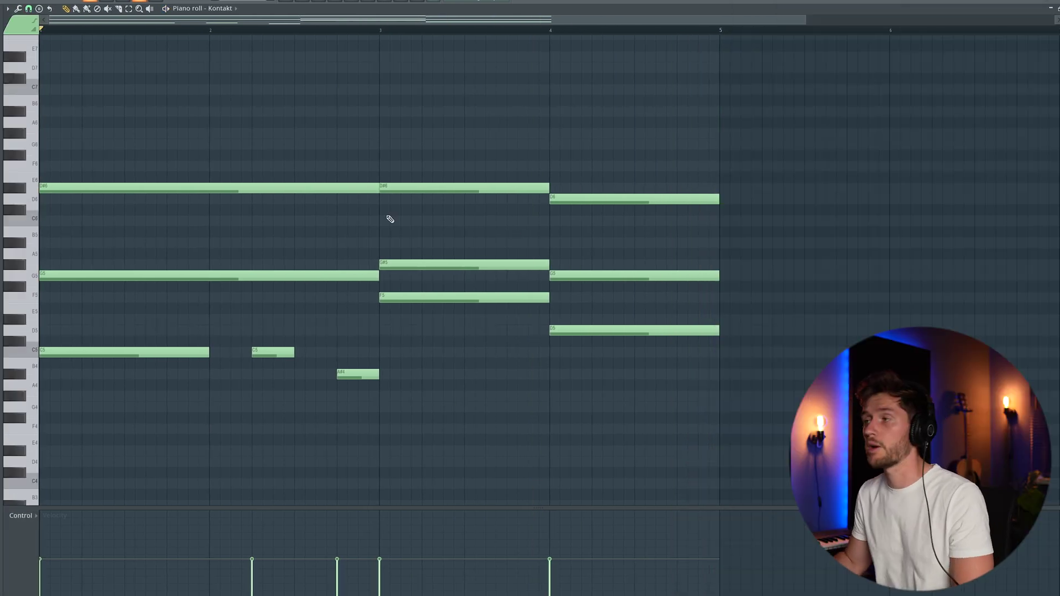
Write the bar 1 melody with a short D#6, a longer D6 and another short D#6, auditioning it during playback
click(83, 199)
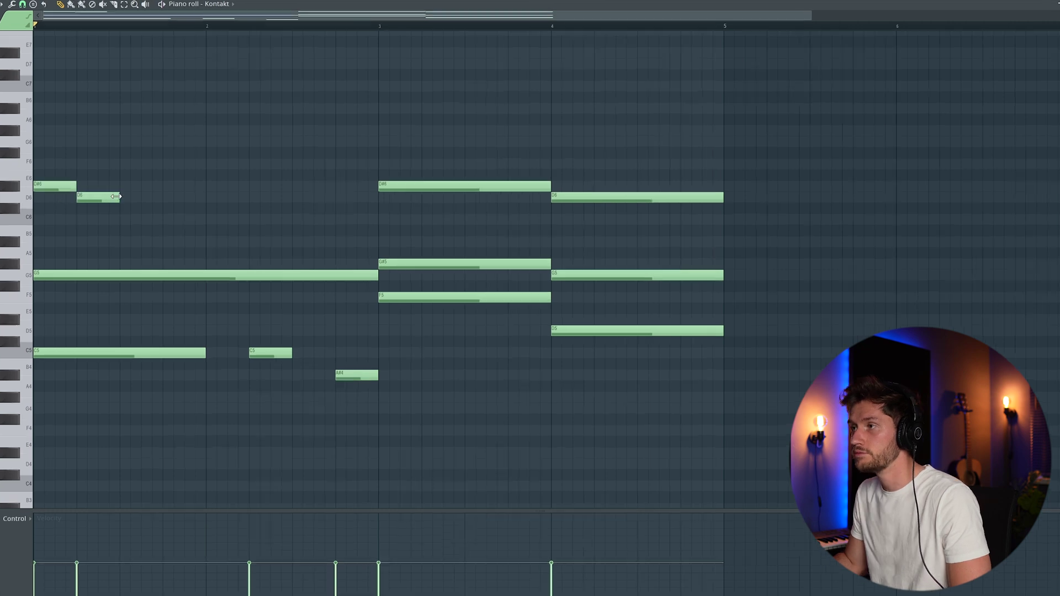
drag(123, 199, 167, 199)
key(space)
drag(249, 187, 202, 188)
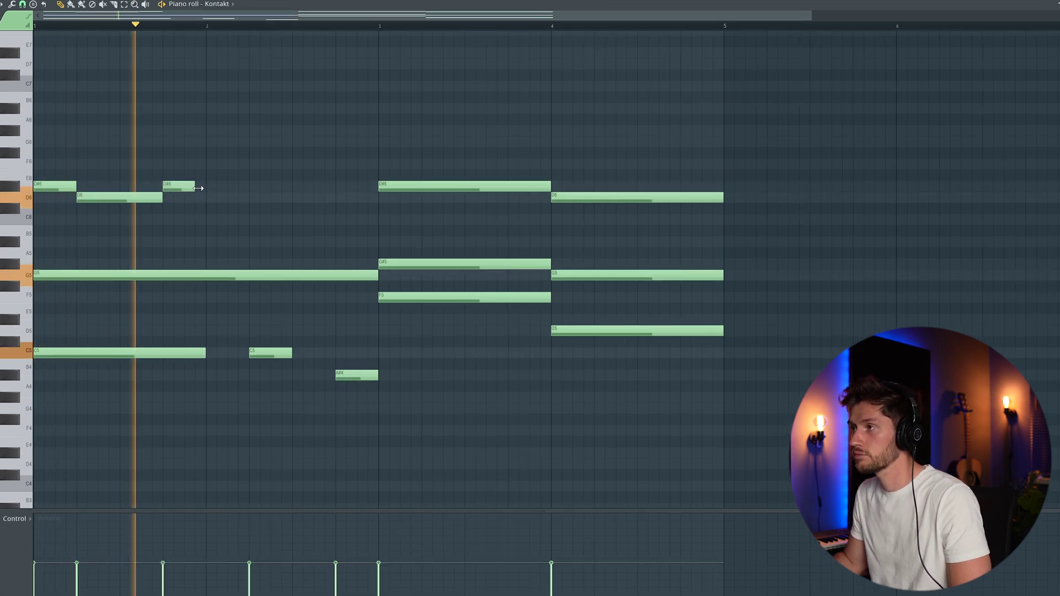
key(space)
Write the bar 2 melody with D#6, C6, D#6 and F6, and lengthen the C6 so it reaches under the F6
click(257, 220)
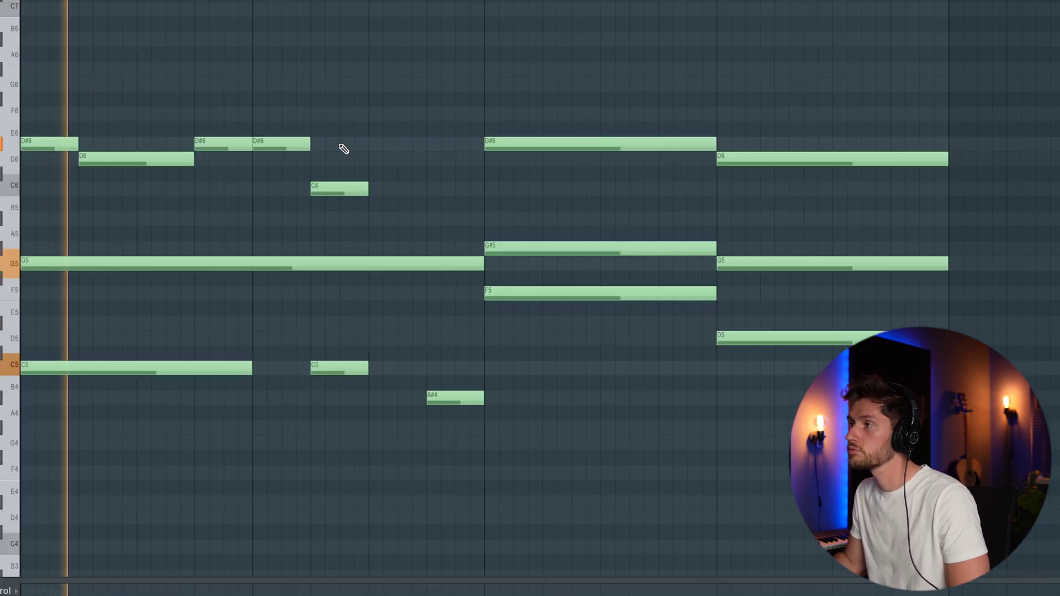
click(275, 188)
click(346, 166)
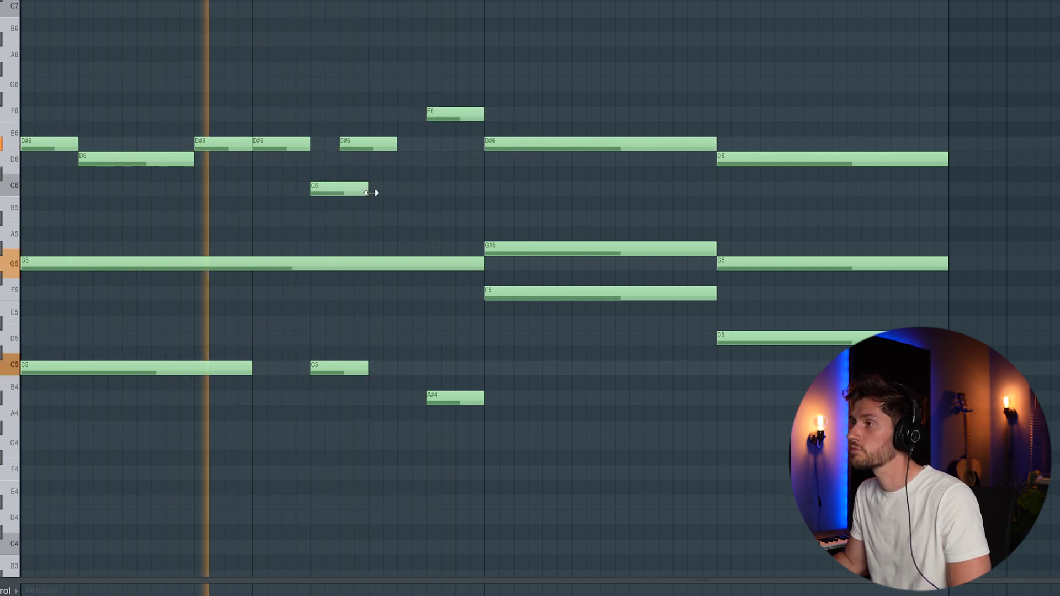
drag(367, 189, 456, 189)
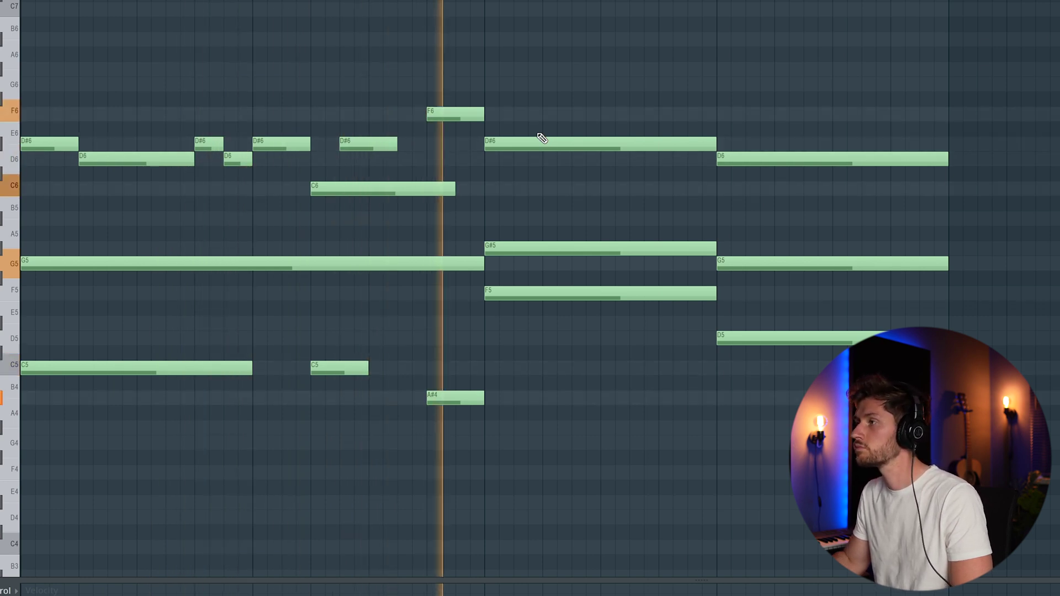
Add a short A#5 harmony note beneath the D6 in bar 1 and play the pattern back
key(space)
click(144, 220)
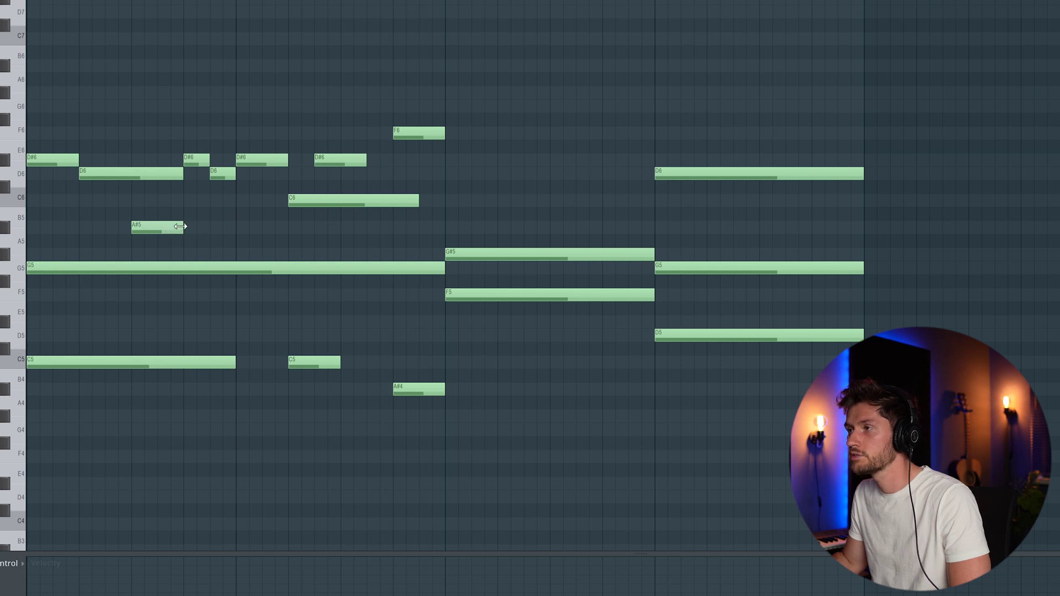
key(space)
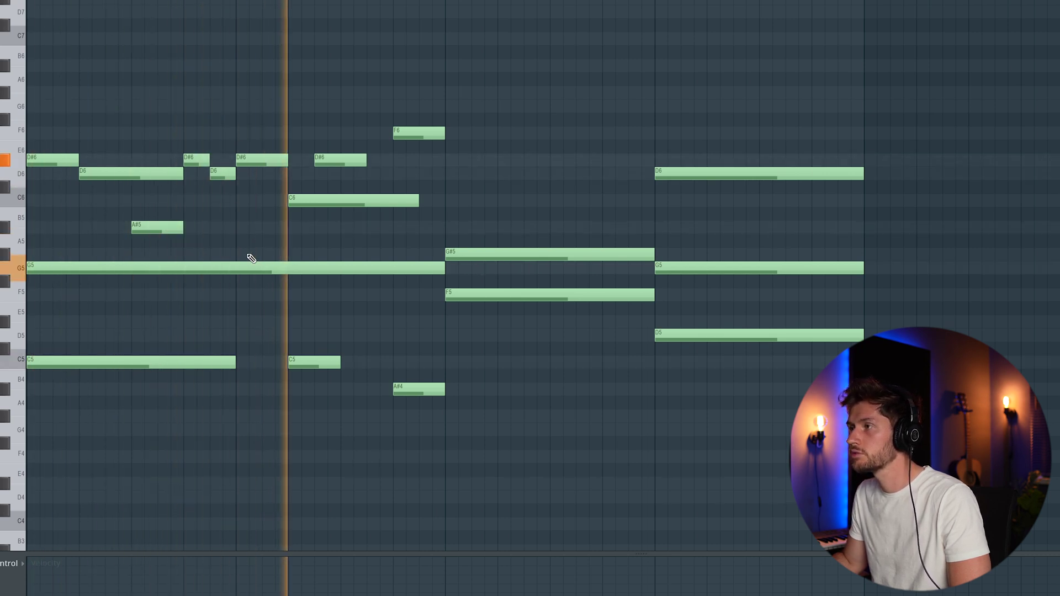
key(space)
Copy the bar 1 melody notes to bar 3, rework them into D#6, D6, C6, D6 and D#6, and play the result
drag(58, 127, 221, 231)
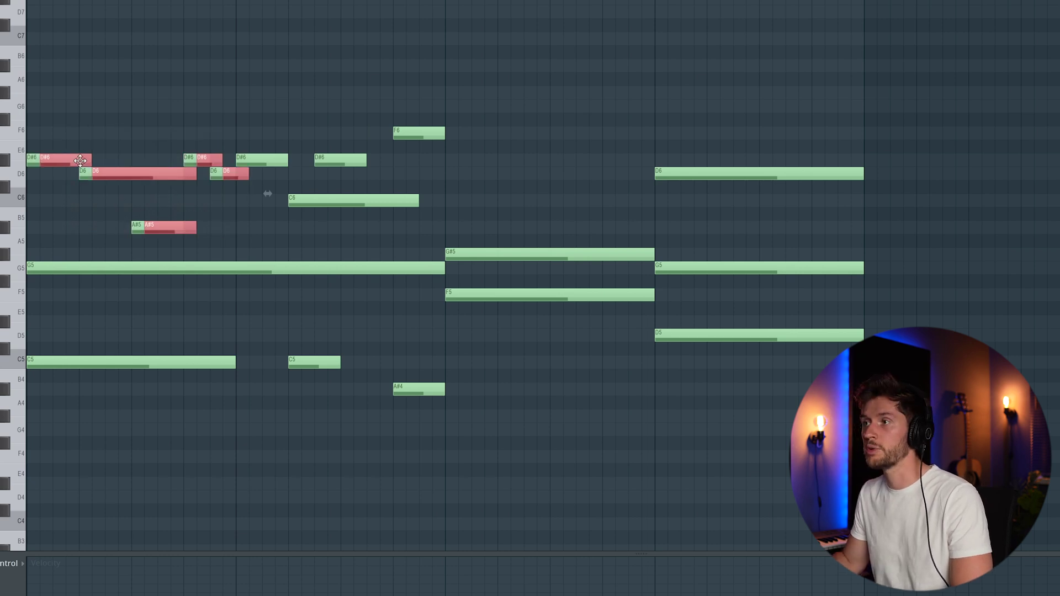
drag(80, 160, 486, 160)
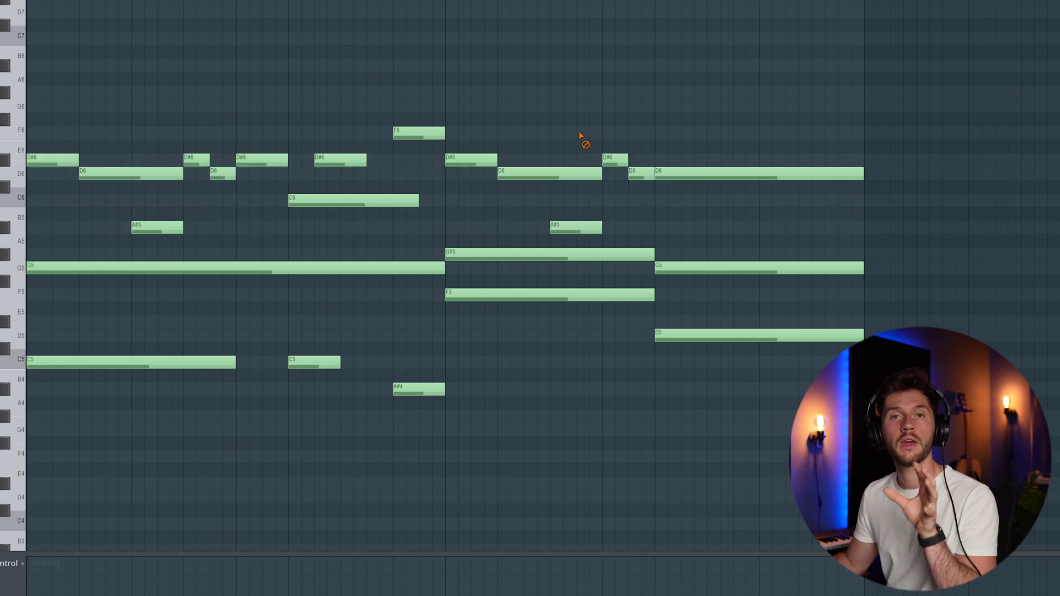
drag(468, 128, 652, 233)
ctrl+click(624, 116)
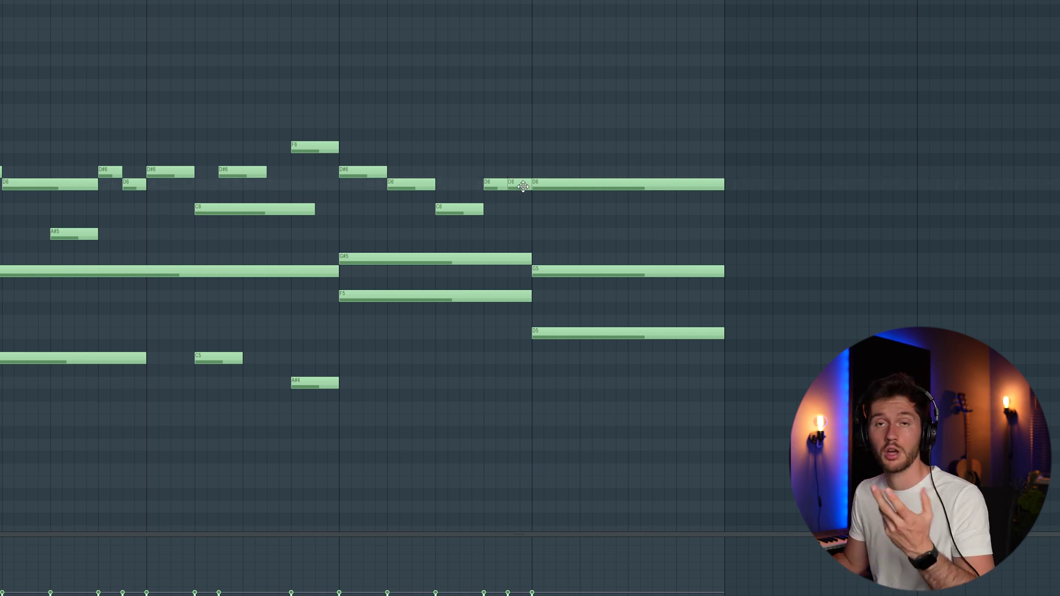
key(space)
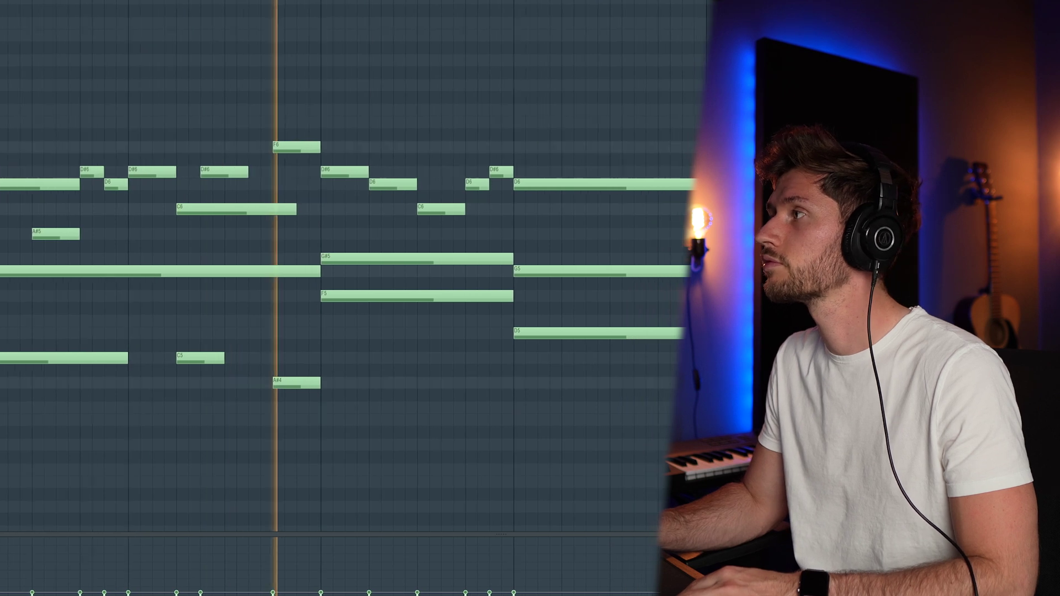
Reuse the bar 2 melody in bar 4 and rework it into D6, A#5, a lengthened D#6 and a closing D6
scroll(342, 265, down, 2)
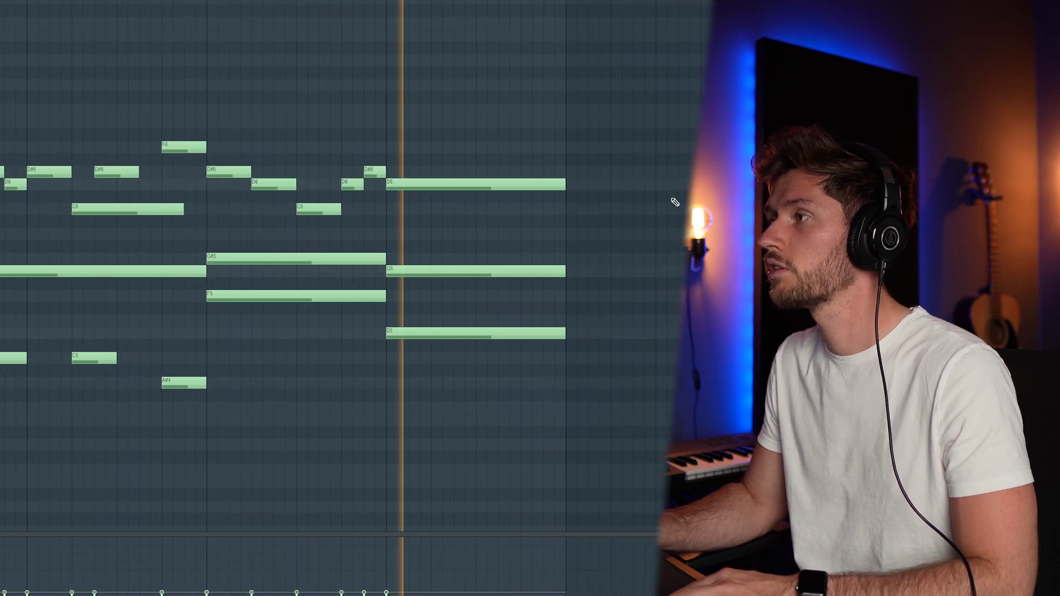
drag(161, 130, 296, 219)
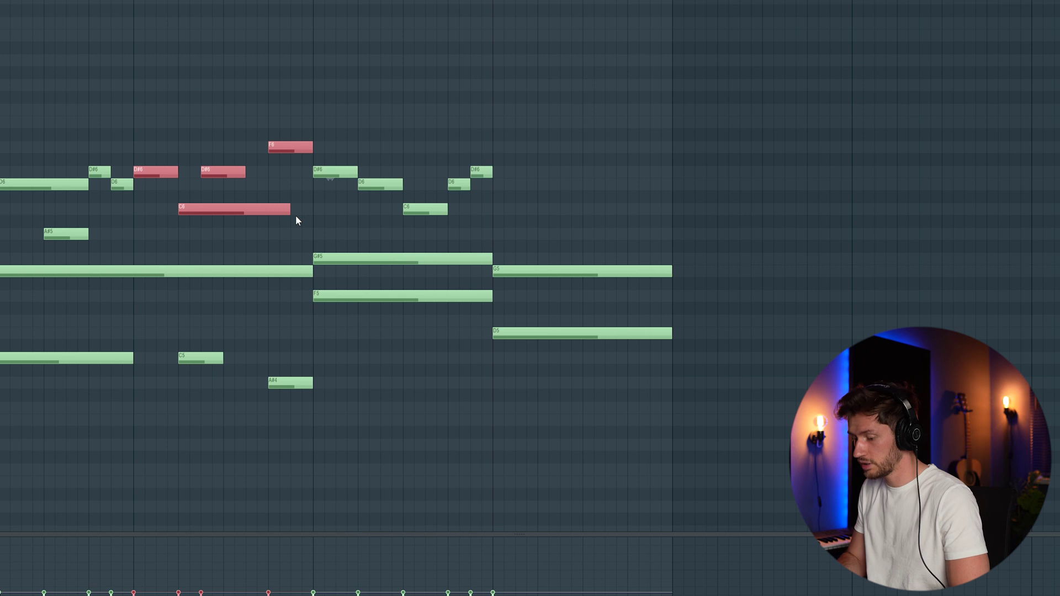
key(ctrl+v)
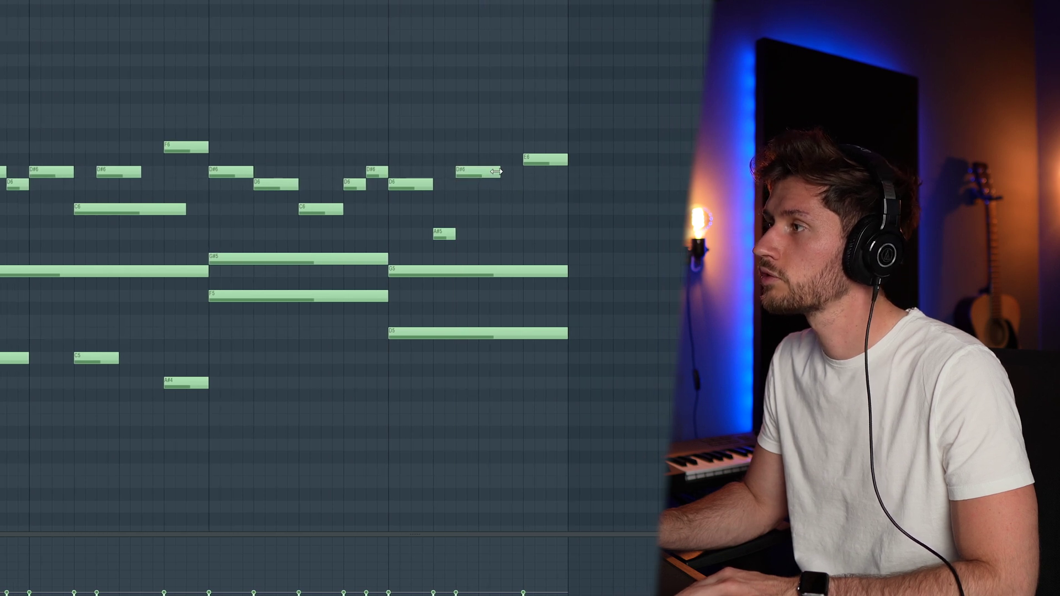
drag(483, 175, 523, 173)
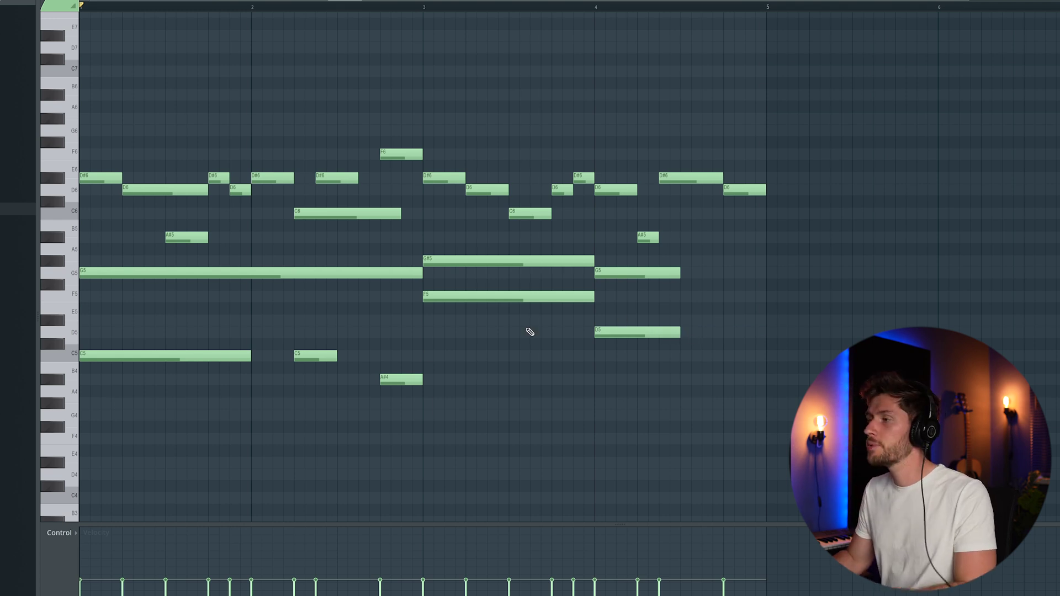
Add a short D5 and a closing G5 in the second half of bar 4 and play the pattern
drag(301, 315, 409, 421)
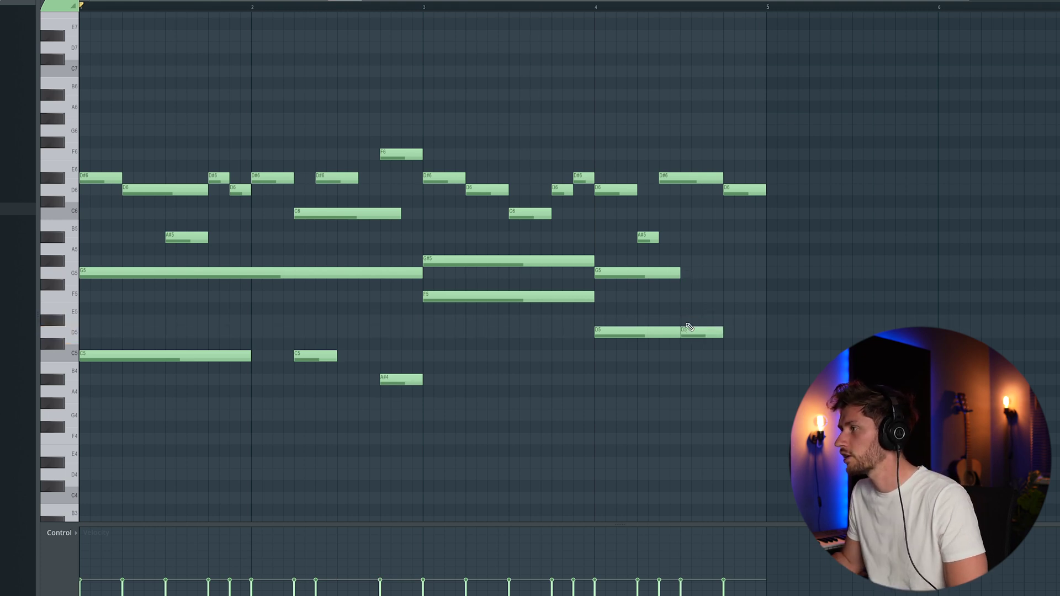
key(space)
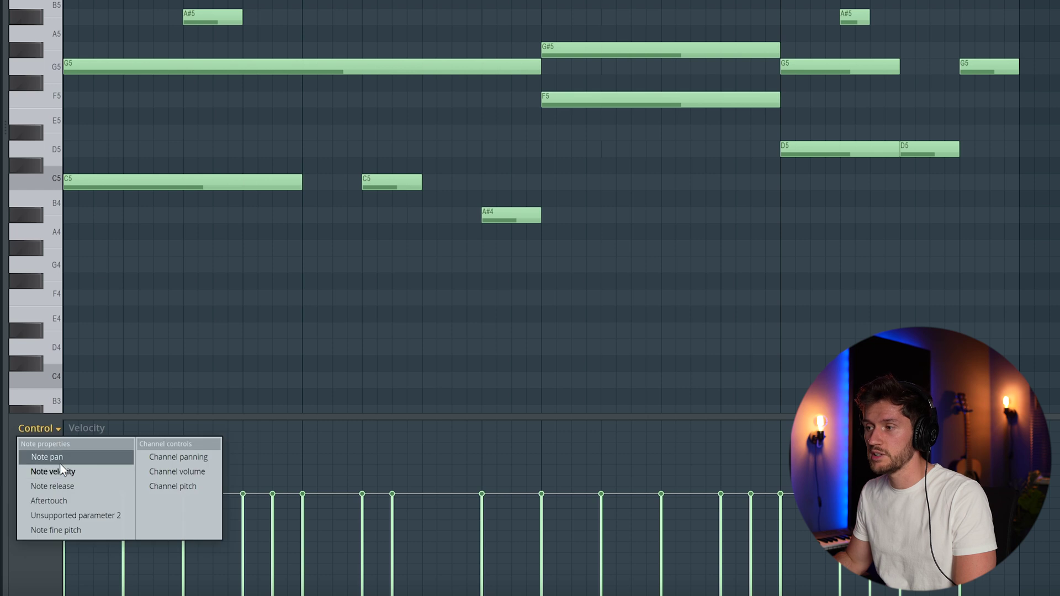
Vary the individual note velocities across the pattern for a more human feel, checking them with playback
click(54, 473)
drag(127, 485, 126, 461)
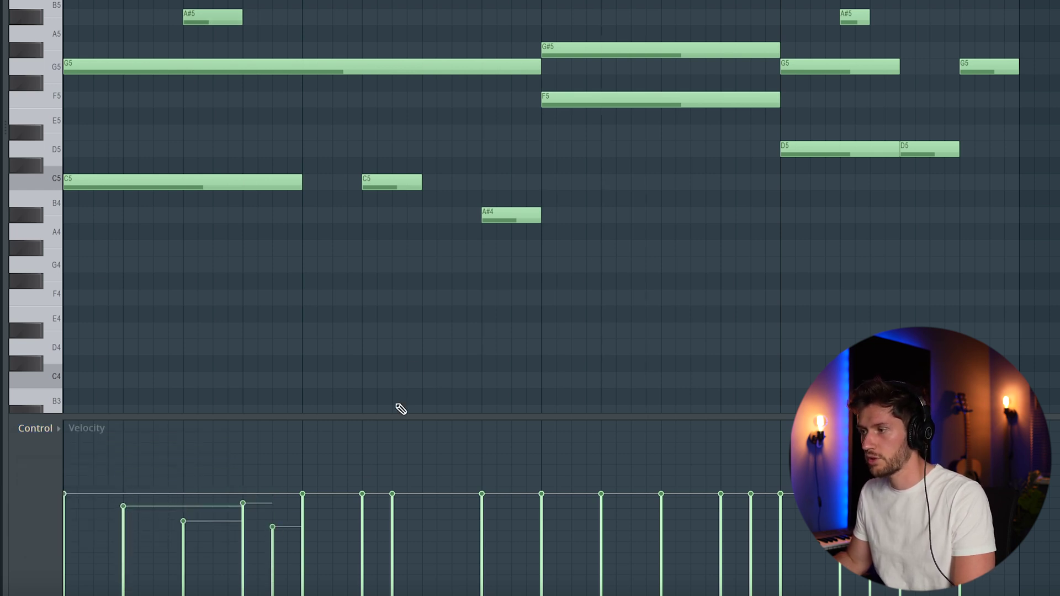
key(space)
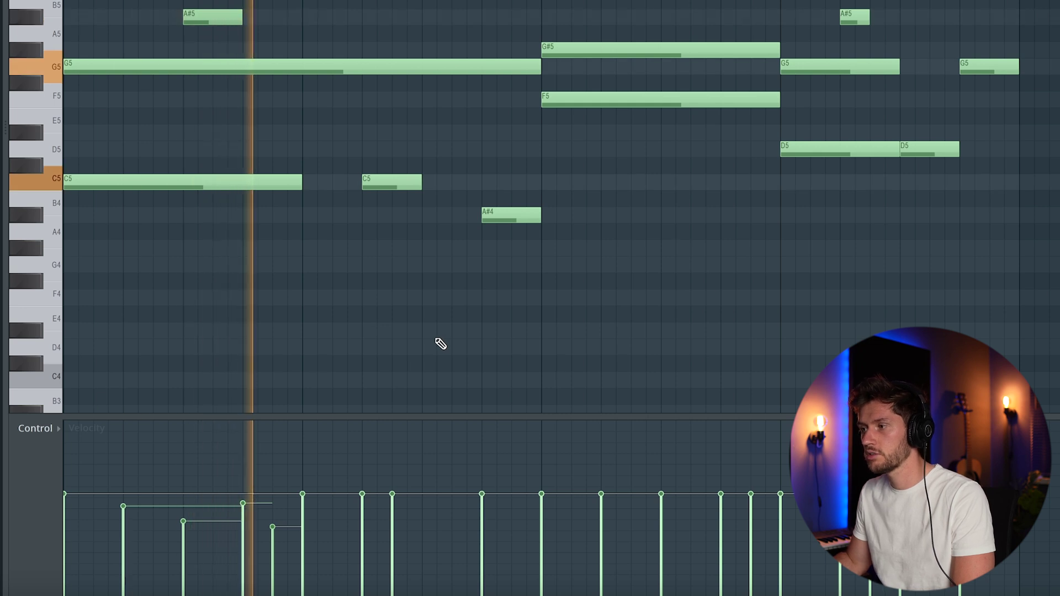
key(space)
key(space)
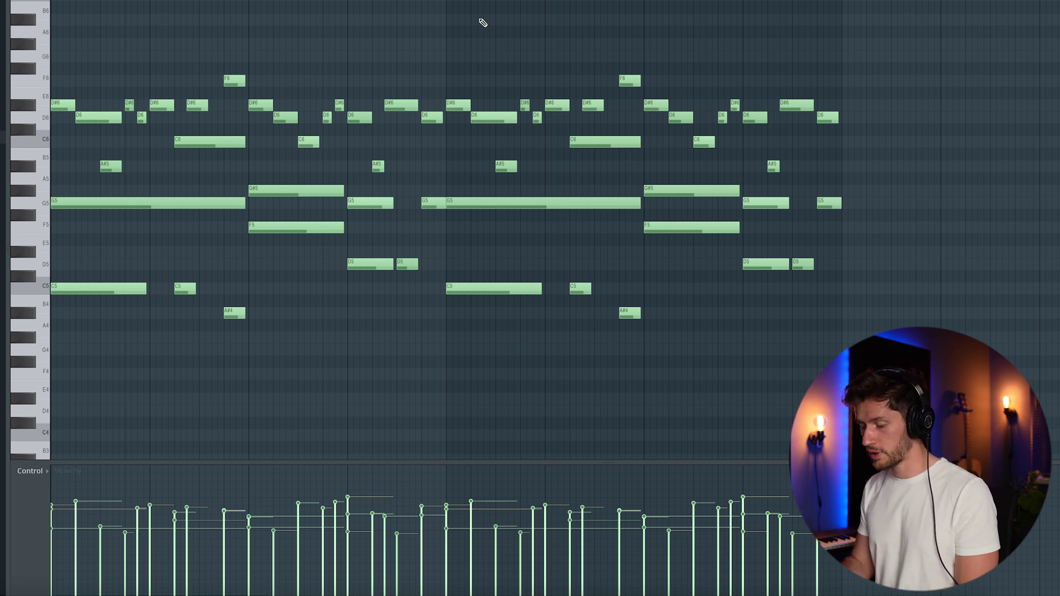
Review the piano roll's randomizer and strumizer tools and close them without applying
key(alt+r)
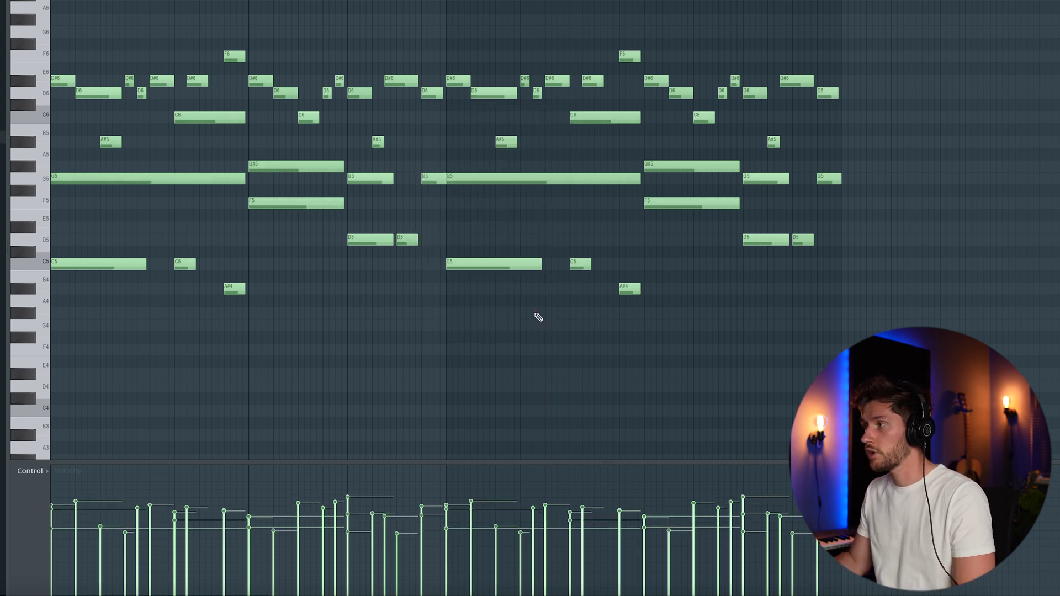
key(alt+s)
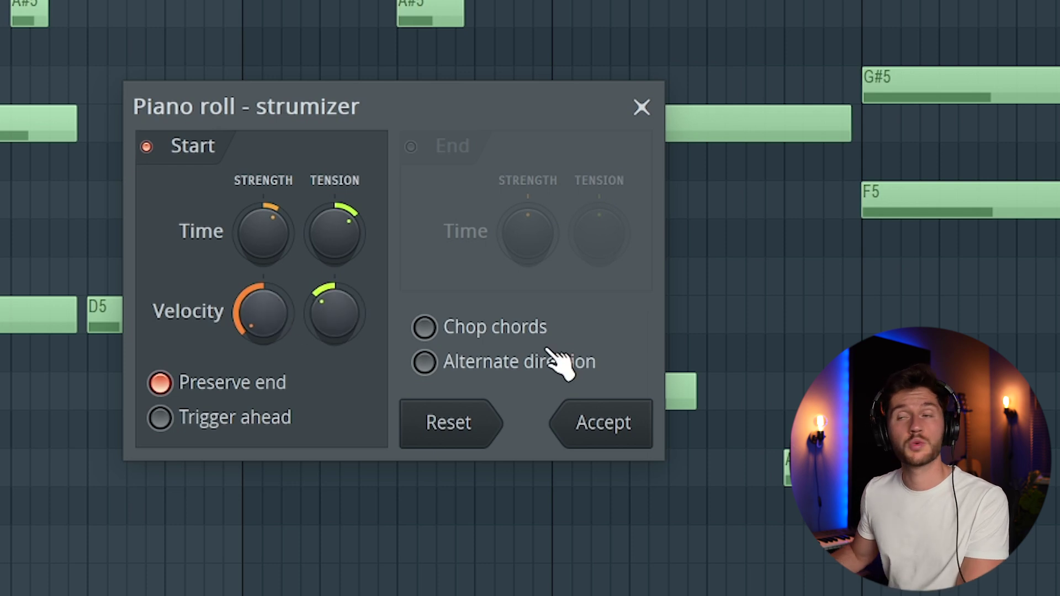
click(641, 107)
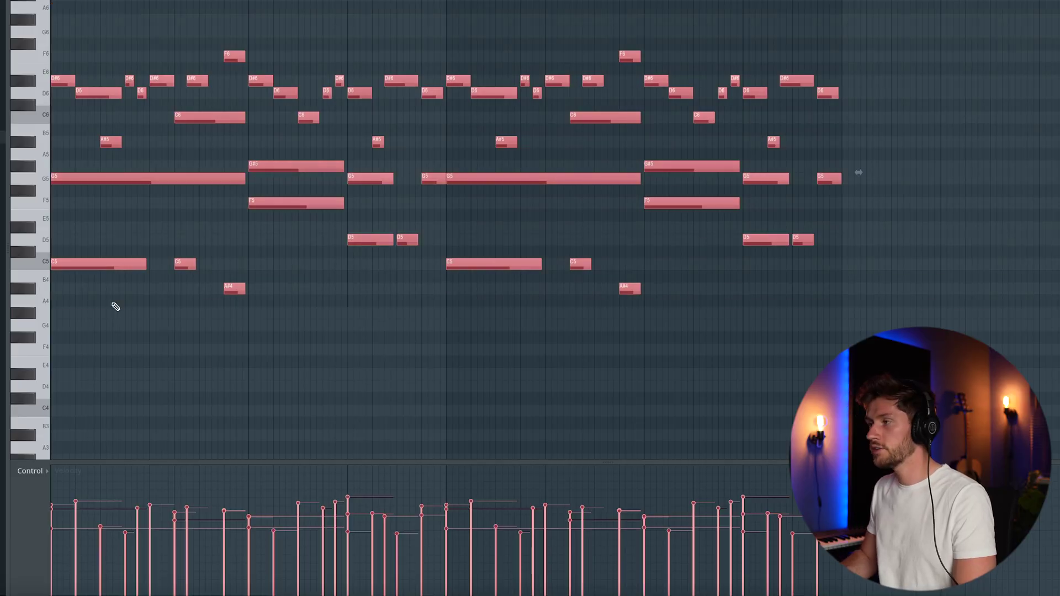
Transpose all selected guitar notes up one octave and deselect them
key(ctrl+Up)
key(ctrl+d)
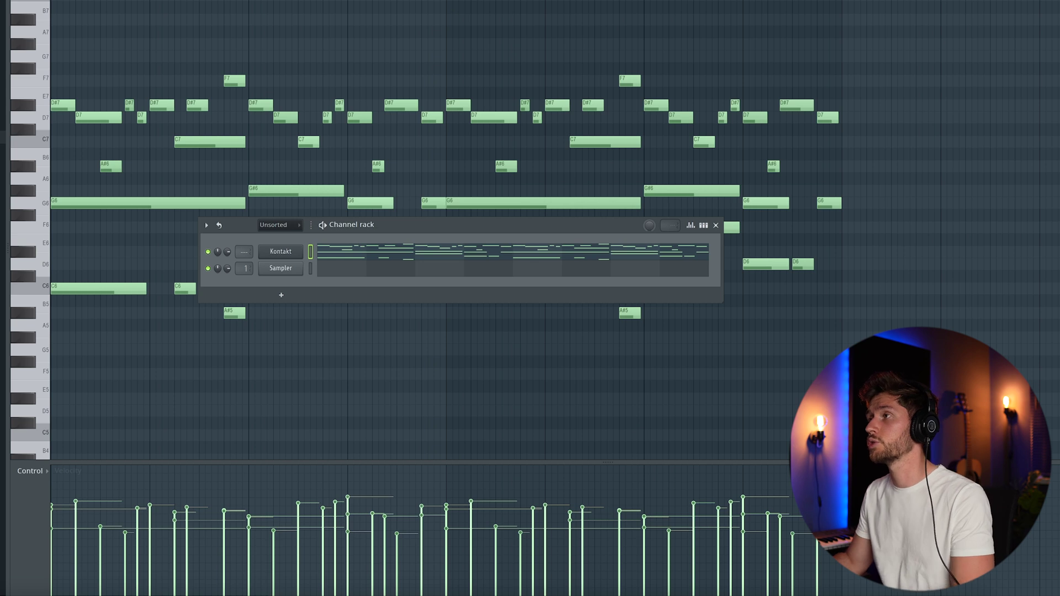
Route the Kontakt guitar channel to mixer insert 10
key(F9)
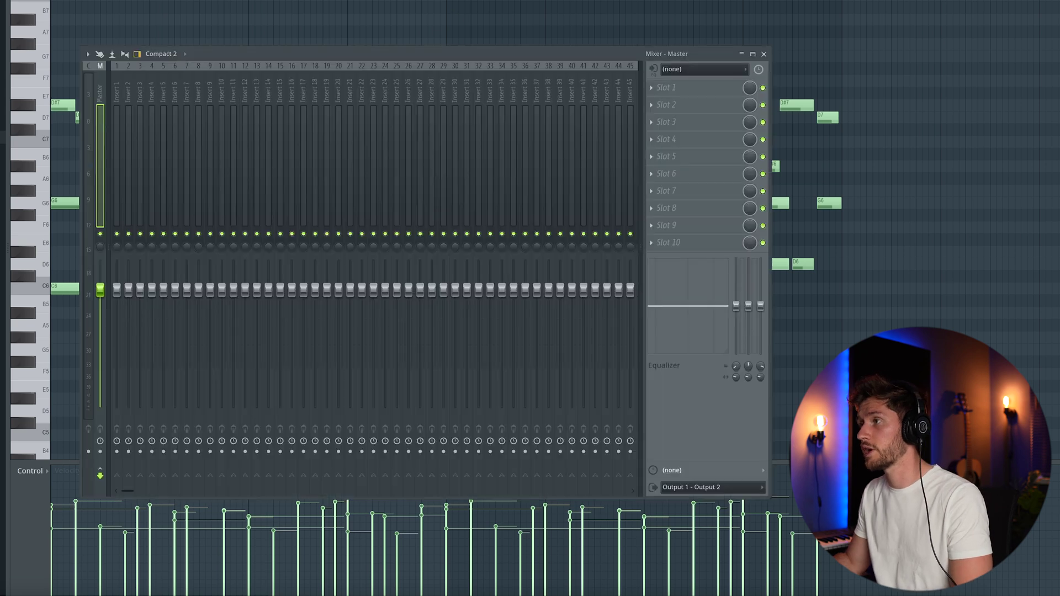
right_click(326, 94)
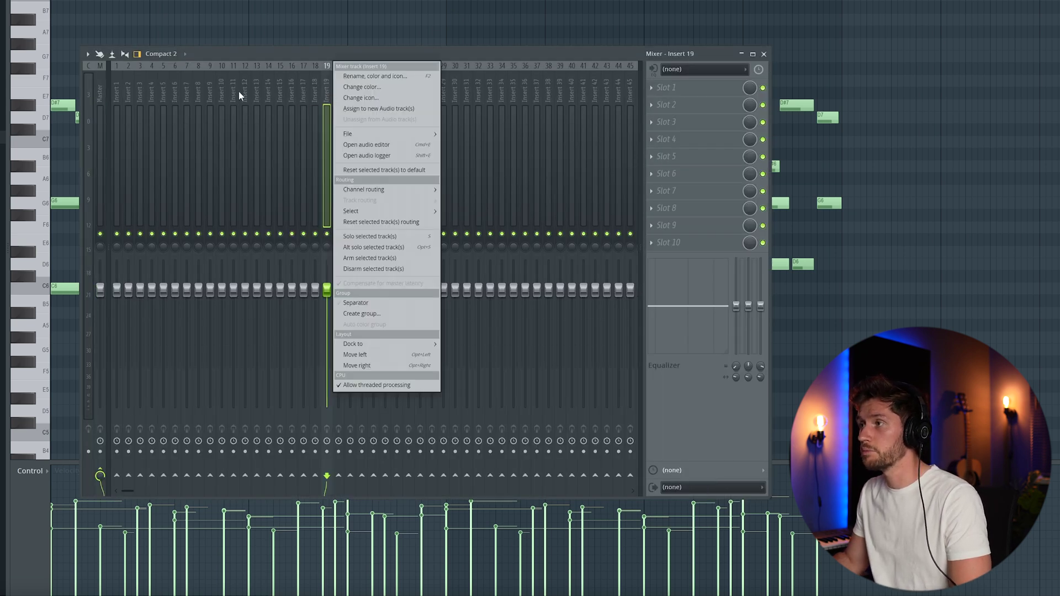
right_click(223, 91)
right_click(222, 92)
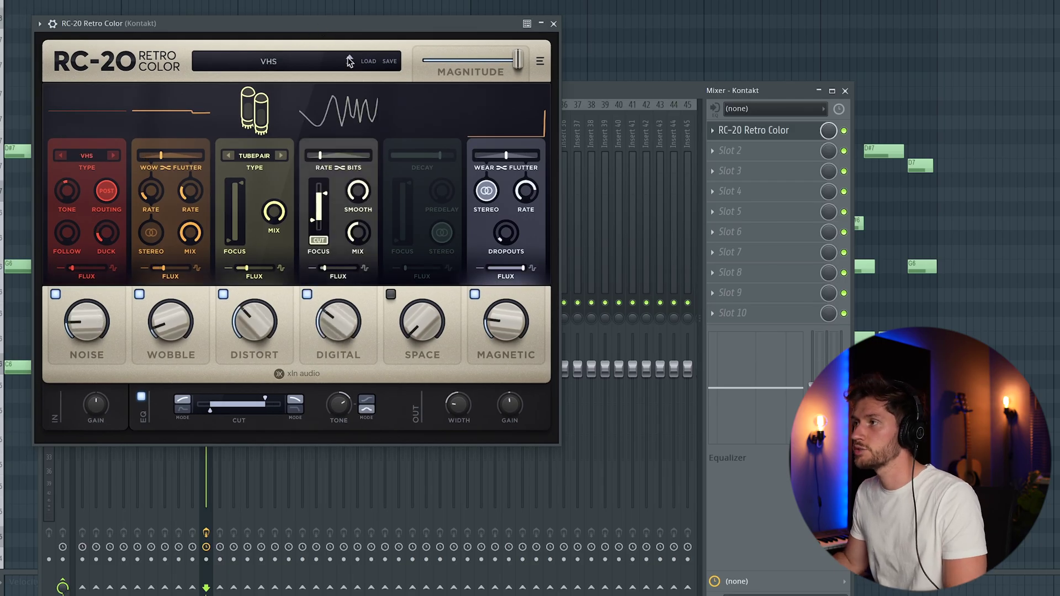
click(350, 57)
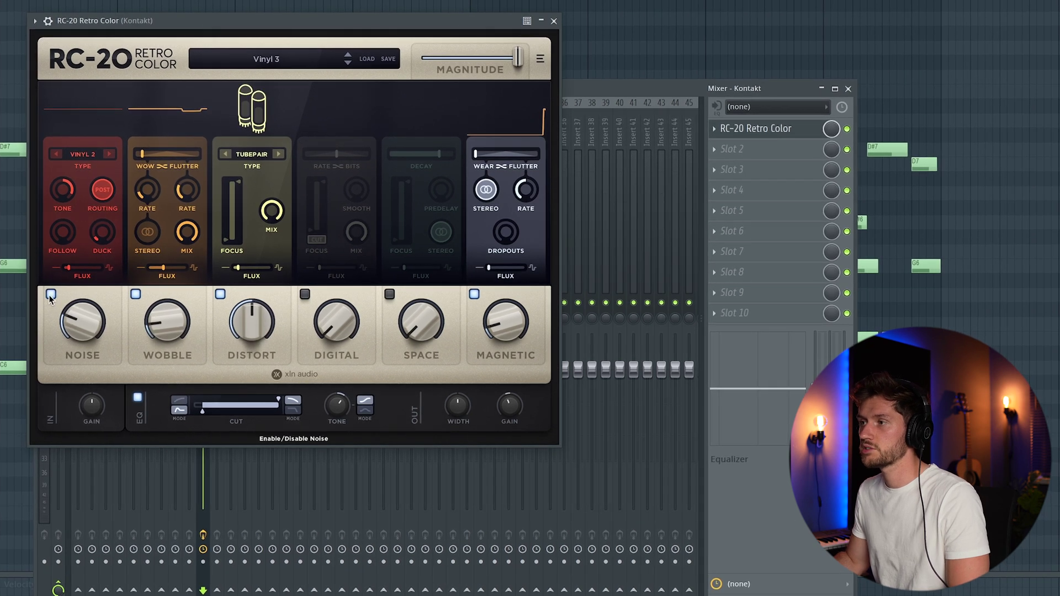
Load the Vinyl 3 preset in RC-20 Retro Color, disable its Noise module and slightly reduce the Distort amount
click(52, 294)
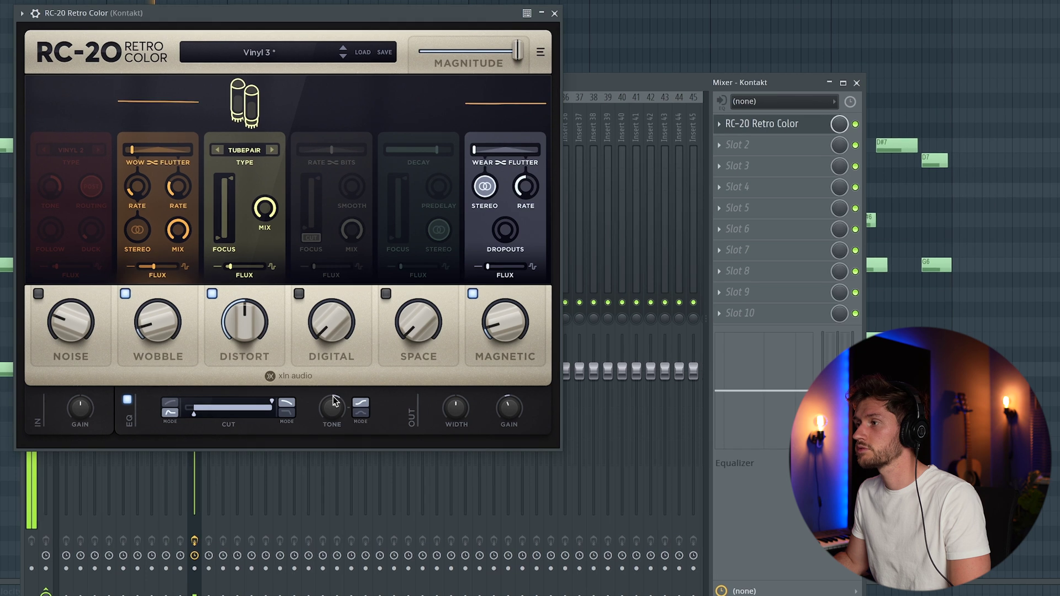
drag(246, 325, 246, 329)
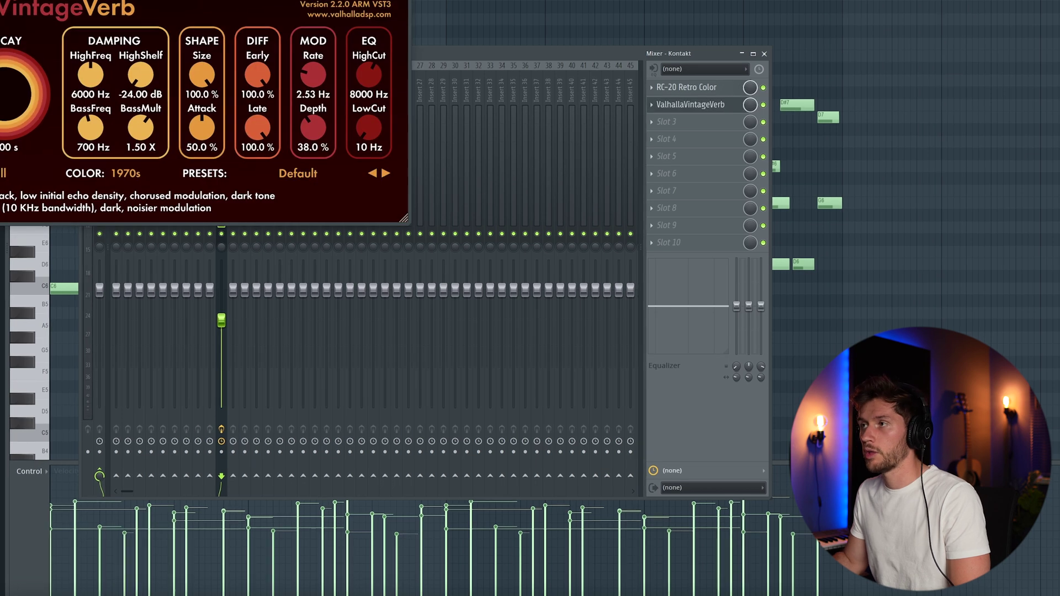
drag(117, 0, 310, 44)
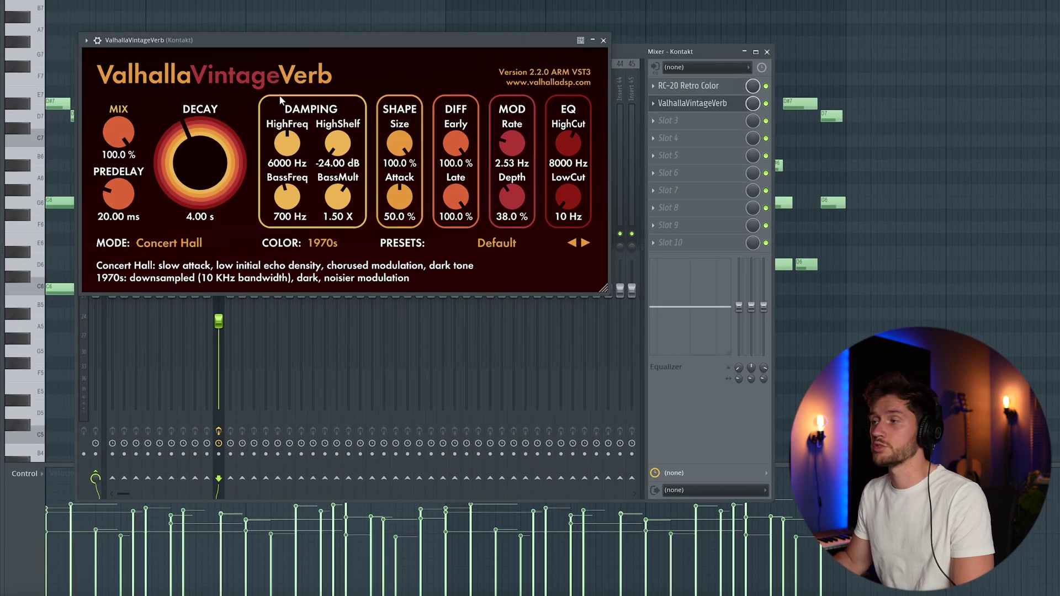
Set ValhallaVintageVerb to Concert Hall mode with a 22.8% mix, 0 ms predelay and about 2 s decay
click(169, 243)
click(169, 232)
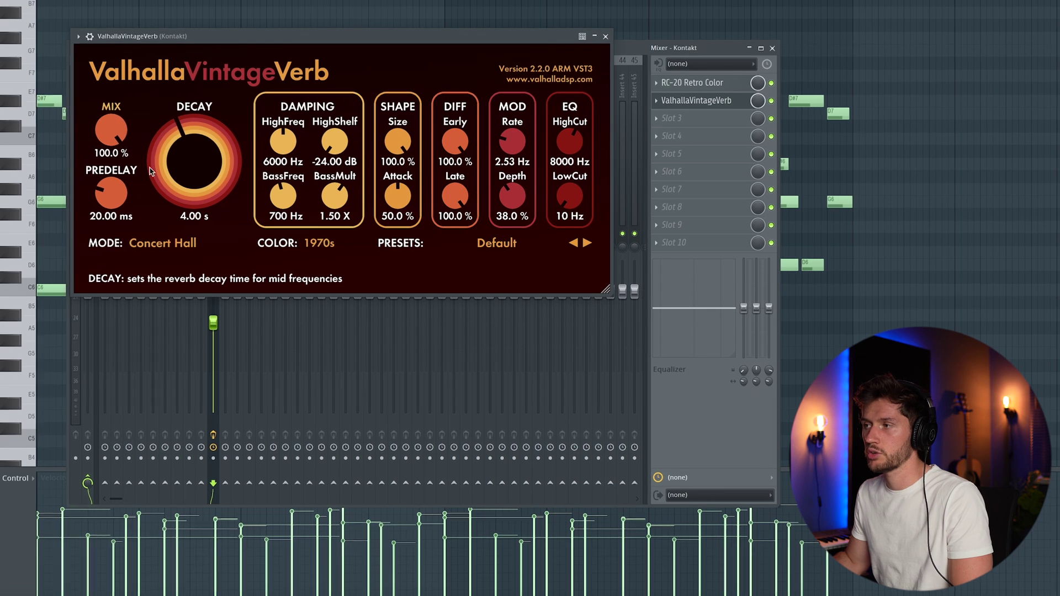
drag(114, 133, 115, 245)
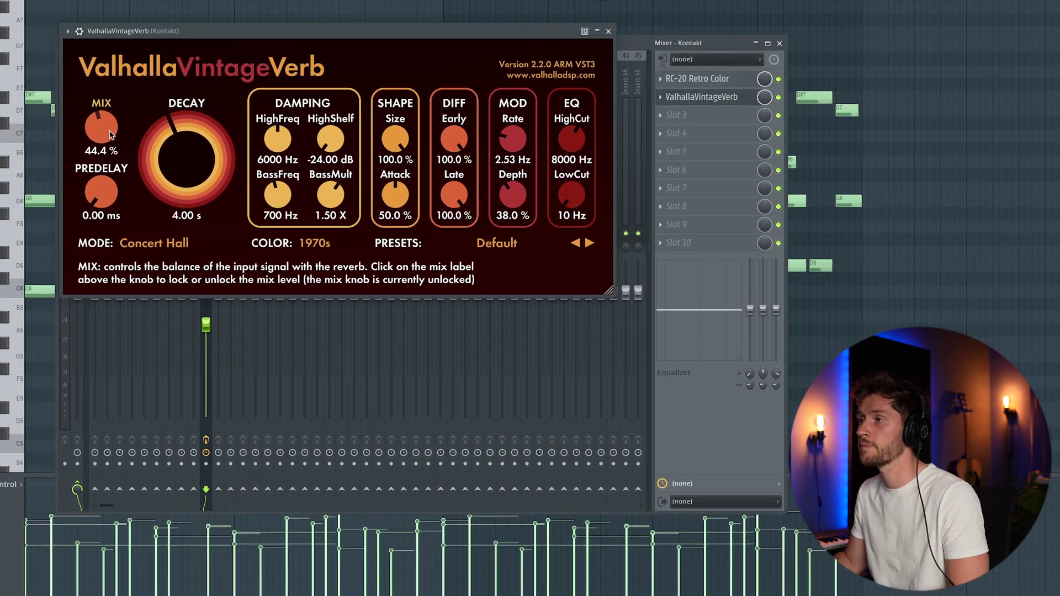
drag(103, 131, 105, 159)
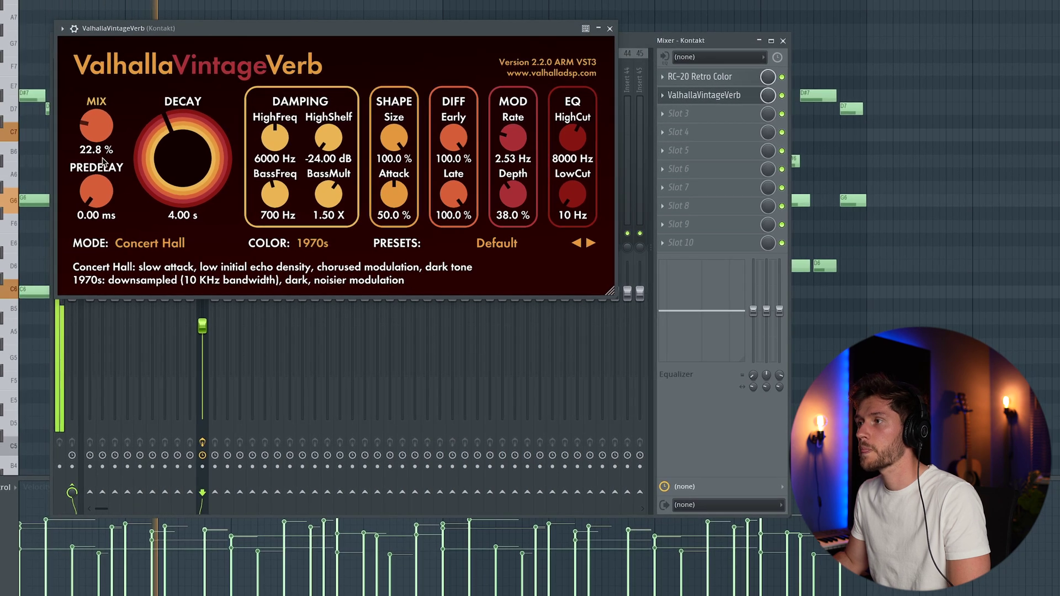
drag(191, 160, 187, 171)
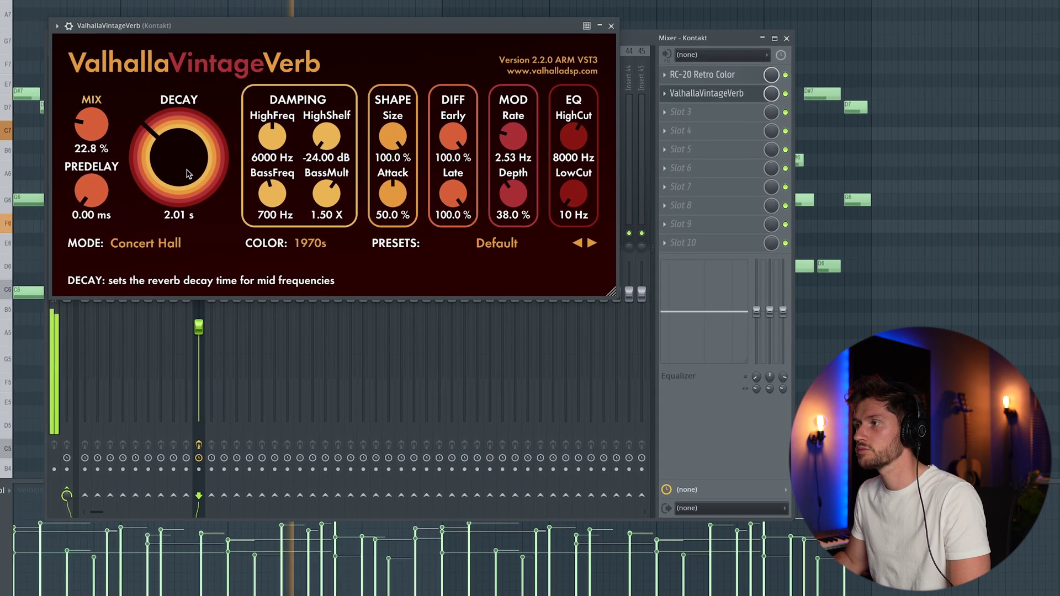
Raise VintageVerb's low cut to about 620 Hz, and reduce RC-20's Magnetic amount to 5% while checking playback
mouse_move(565, 191)
mouse_down()
mouse_move(562, 163)
mouse_move(585, 189)
mouse_up()
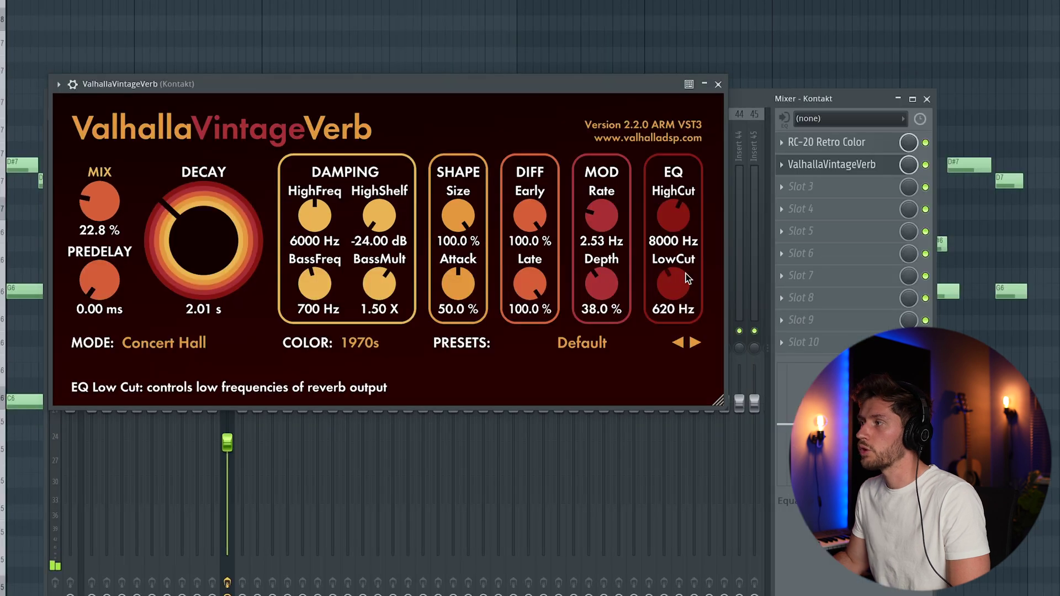
drag(677, 283, 678, 267)
drag(221, 244, 221, 245)
click(719, 85)
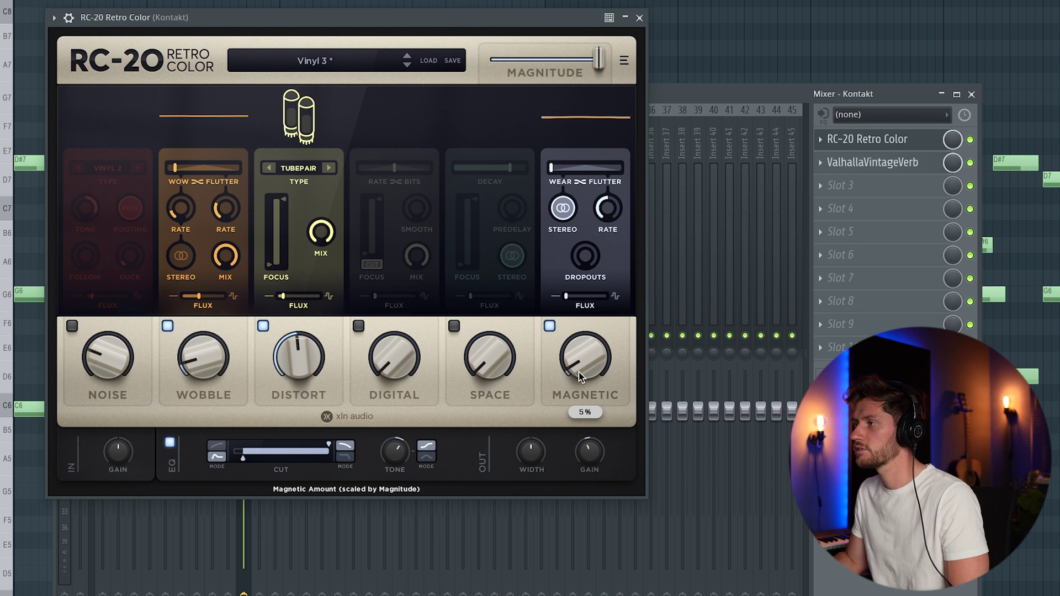
key(space)
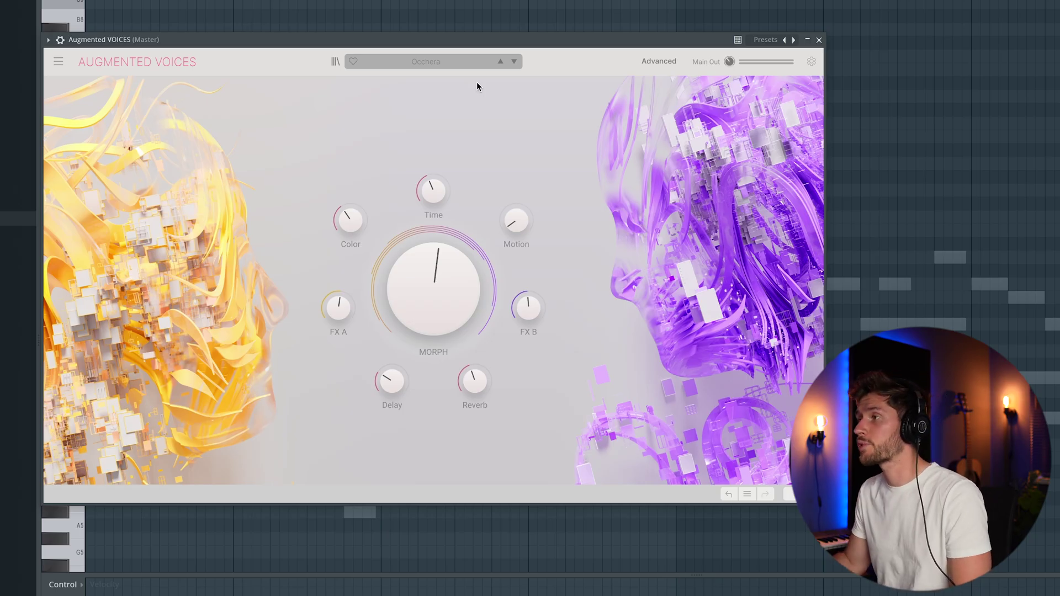
Copy the guitar's opening three-note chord to the Augmented Voices channel, raise its C6 to C7 and play it
click(820, 40)
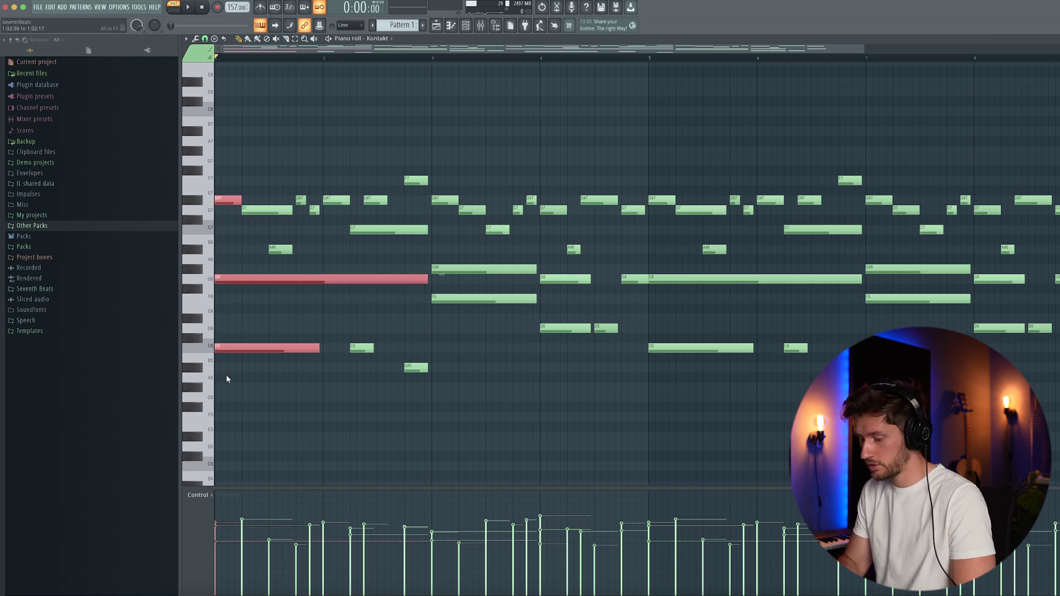
key(super+c)
key(ctrl+Page_Down)
key(super+v)
scroll(420, 316, up, 5)
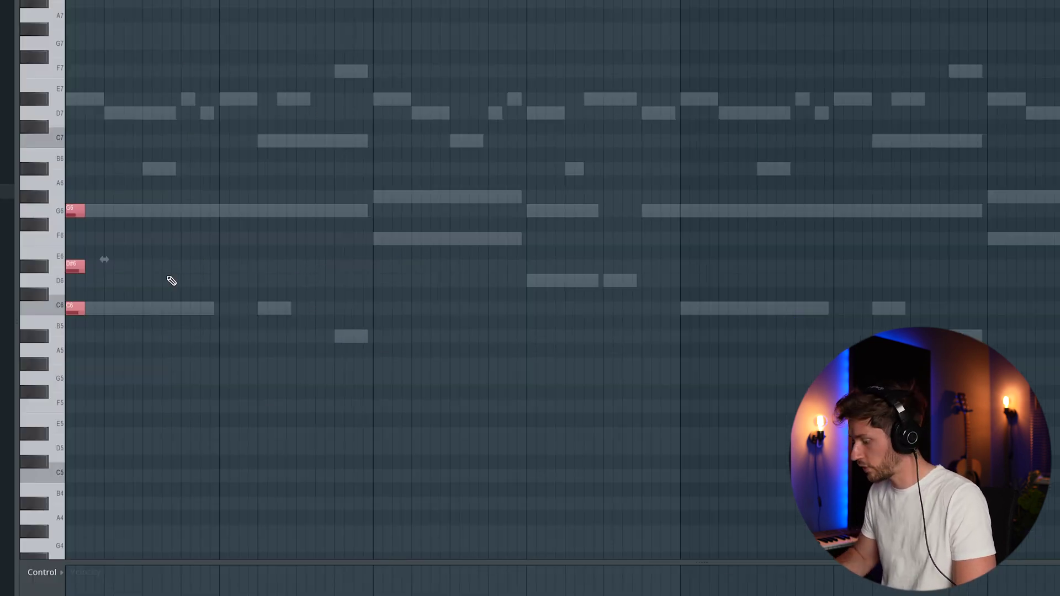
key(ctrl+Up)
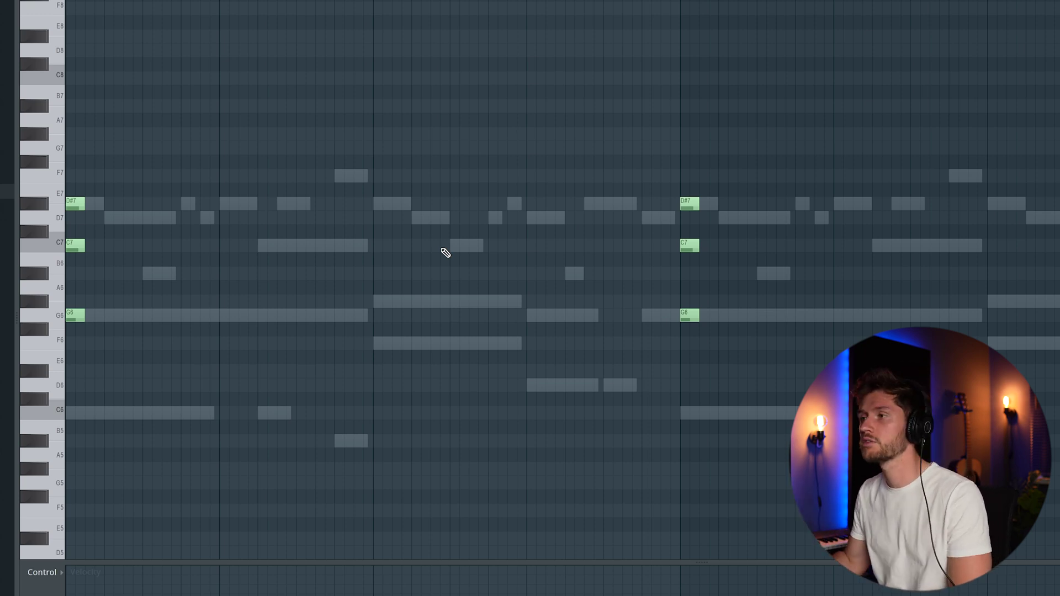
key(space)
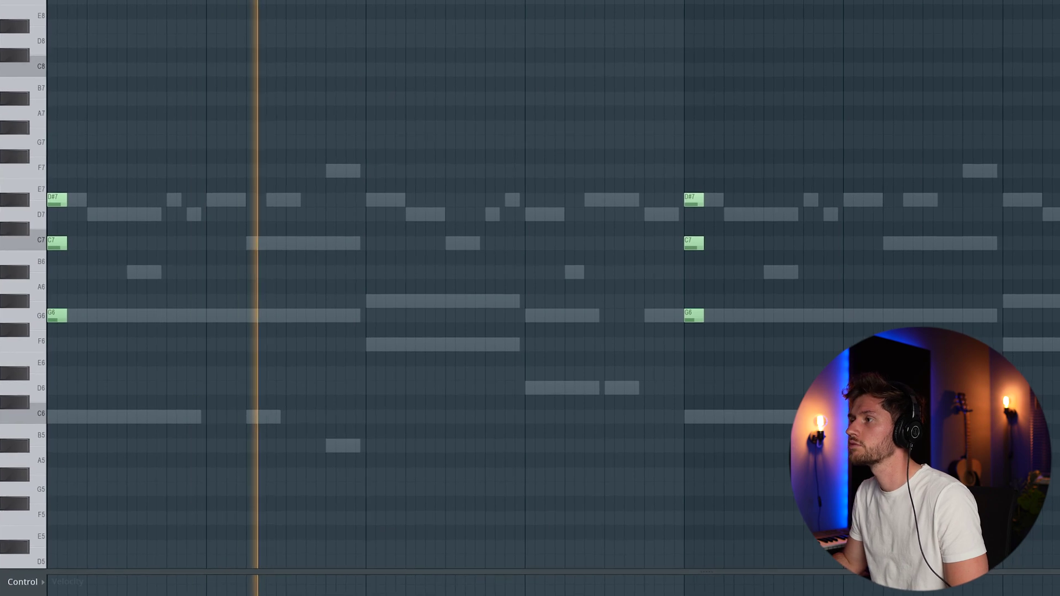
Using SNARE_Sorry from the Trap Producer Kit, draw C5 hits mid-bar in bars 1 to 4, plus early hits in bars 2 and 4
key(F6)
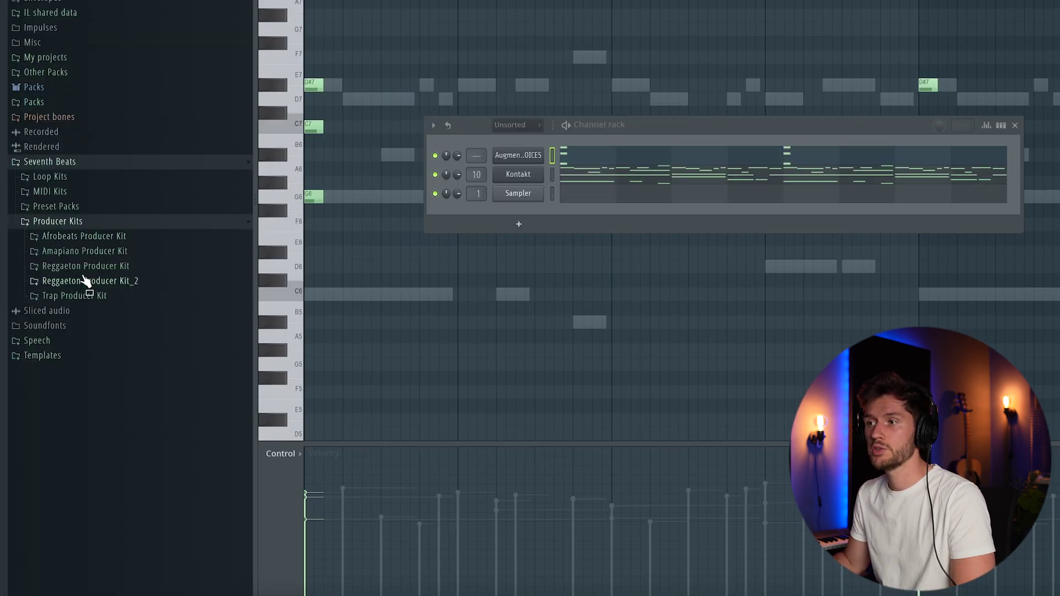
click(87, 298)
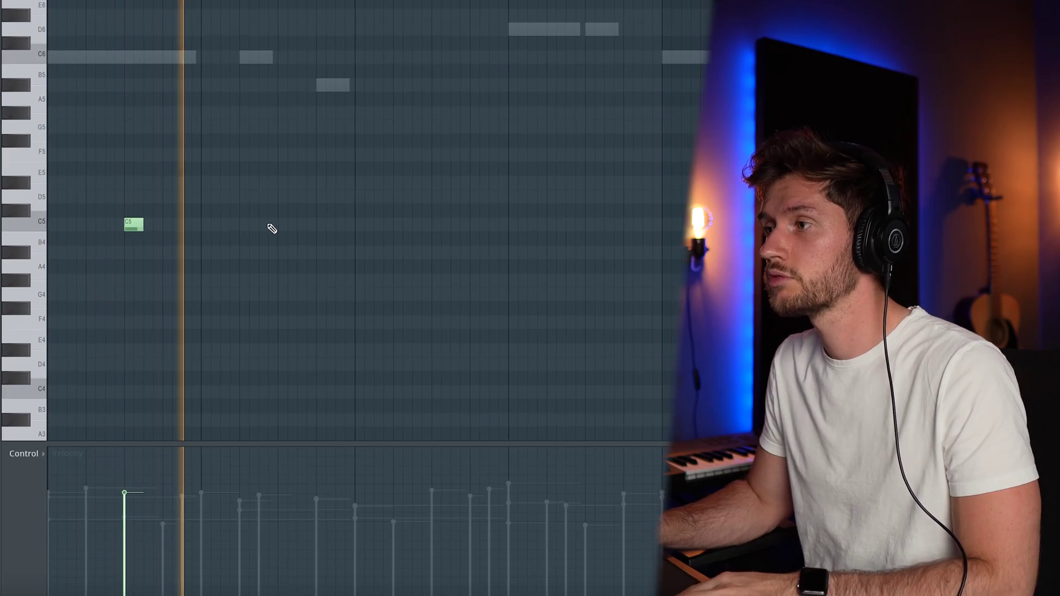
click(277, 224)
click(216, 224)
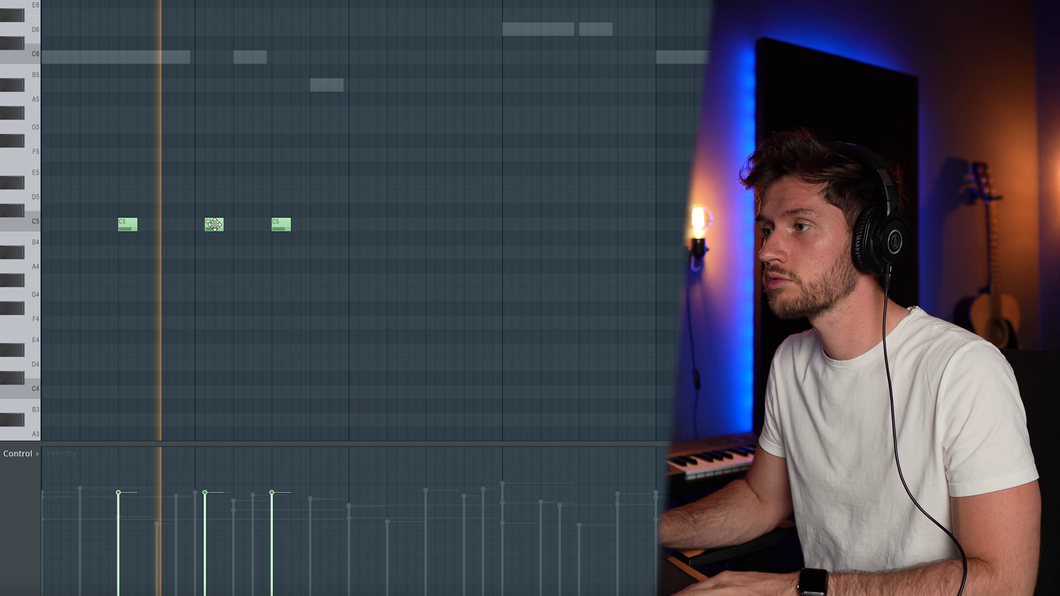
drag(211, 226, 221, 225)
click(428, 225)
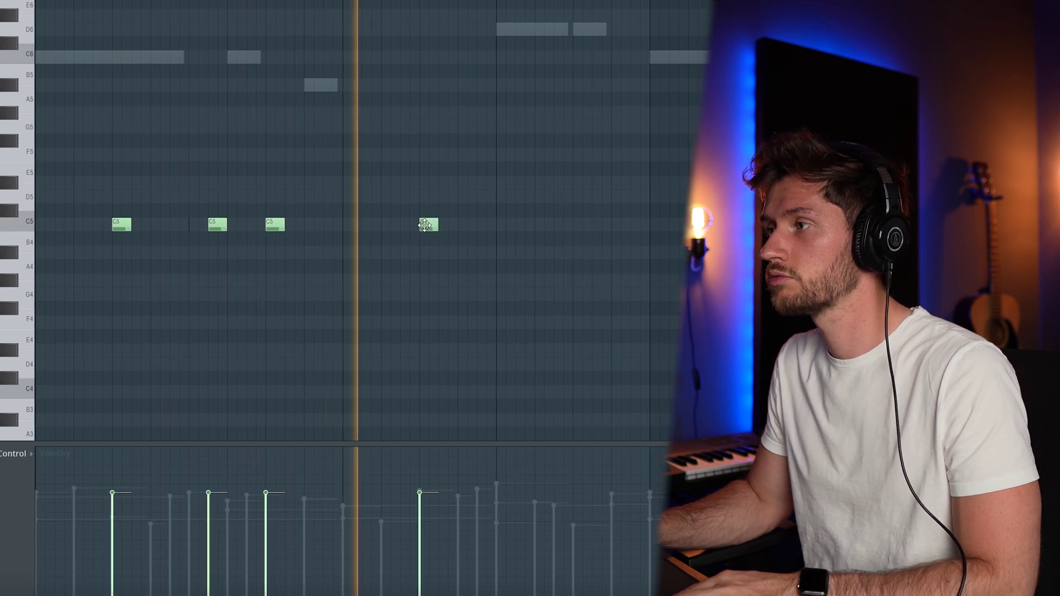
click(522, 225)
click(570, 225)
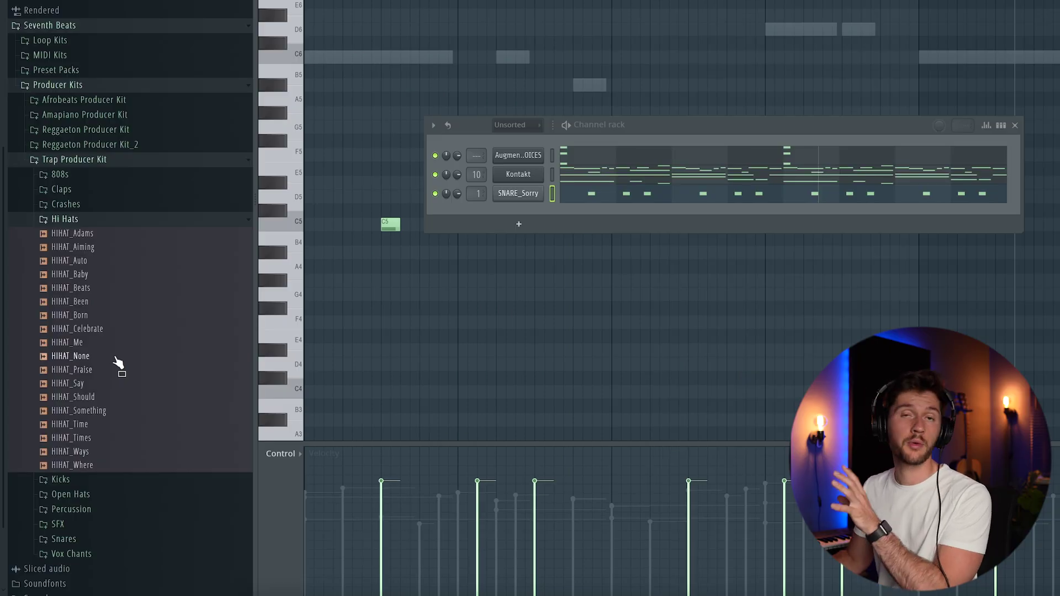
Add the HIHAT_Born sample as a channel with evenly spaced C5 notes, and arpeggiate one early note into a fast roll
drag(113, 352, 529, 219)
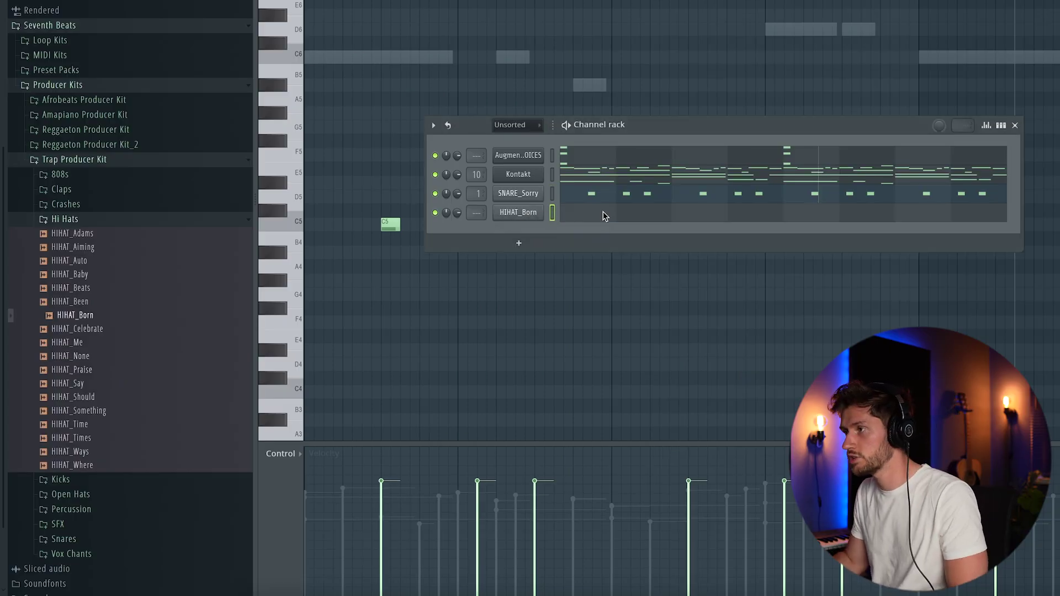
click(603, 214)
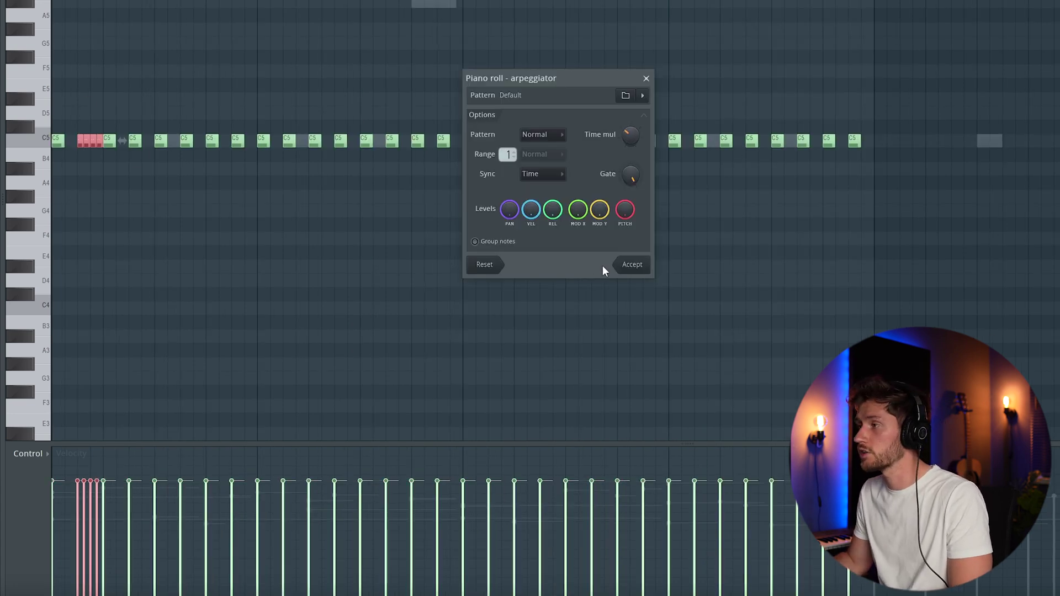
click(631, 265)
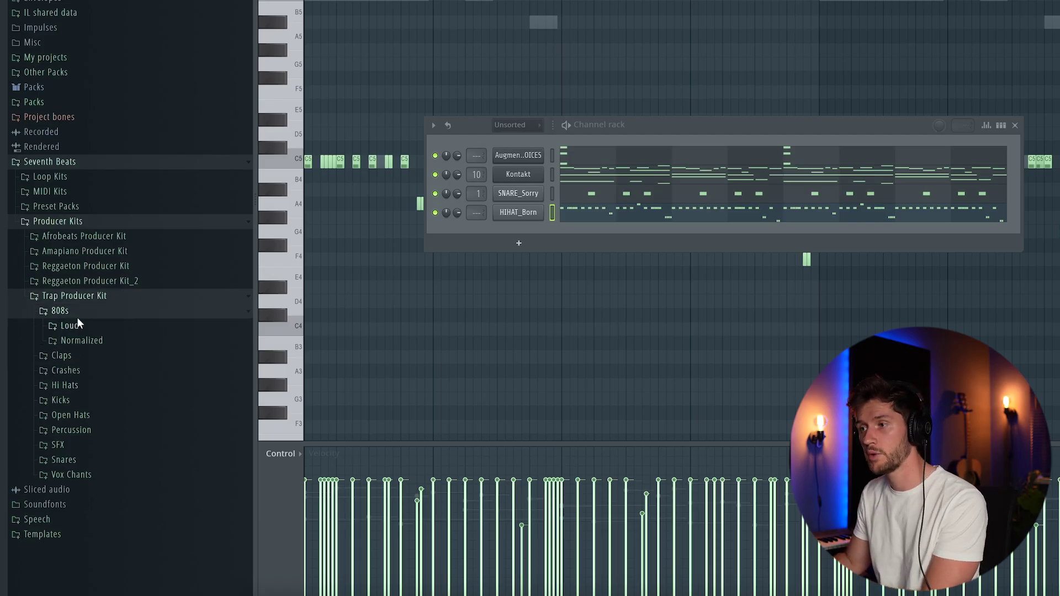
Add 808_Heineken [C] from the Trap Producer Kit's normalized 808s as a new channel and open its sampler settings
click(88, 343)
scroll(136, 366, down, 2)
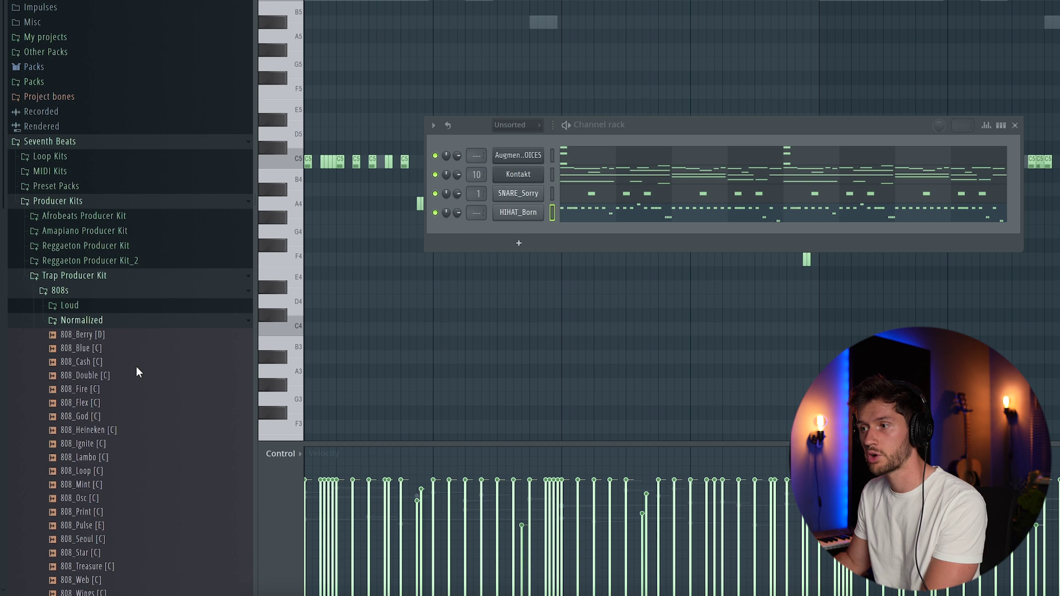
click(70, 381)
key(Down)
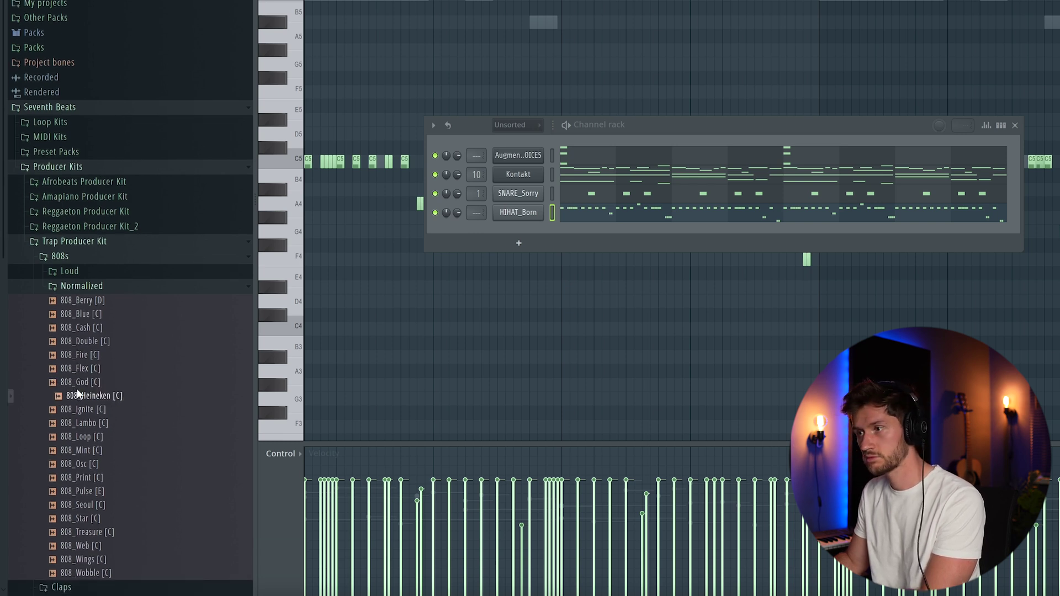
drag(88, 399, 532, 232)
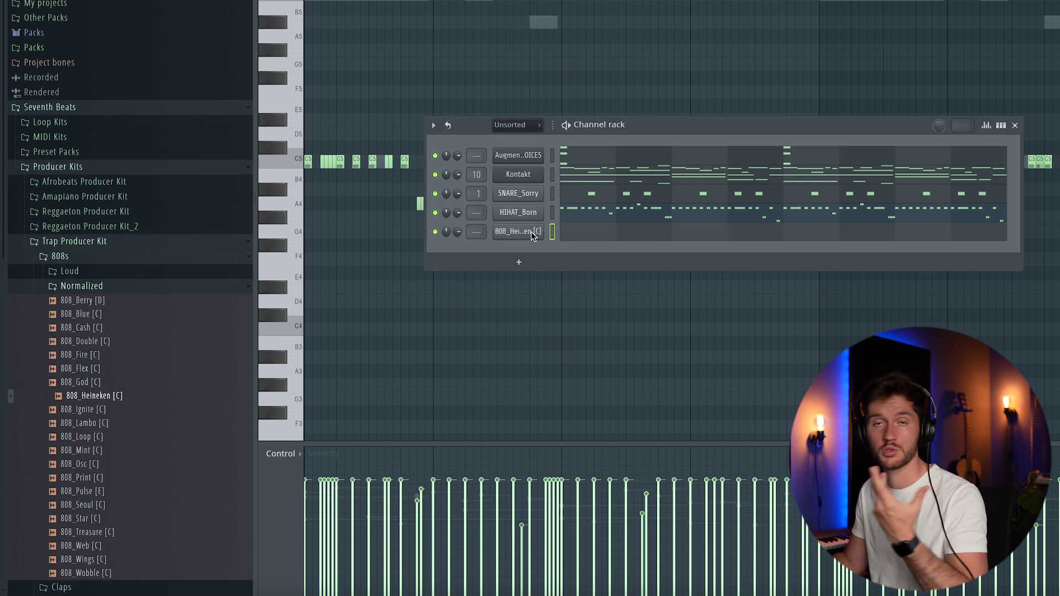
click(531, 232)
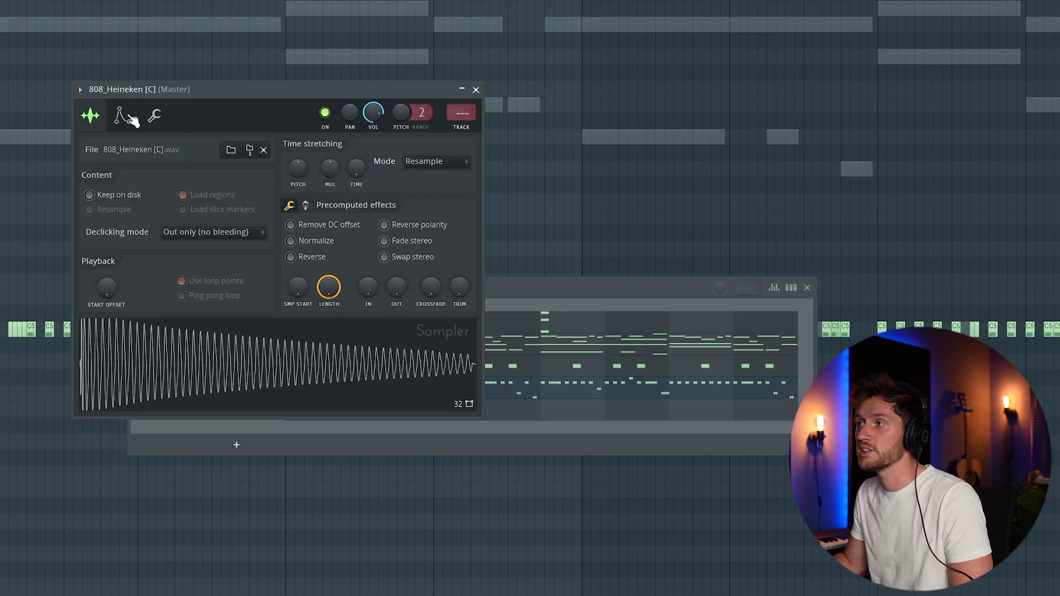
click(122, 116)
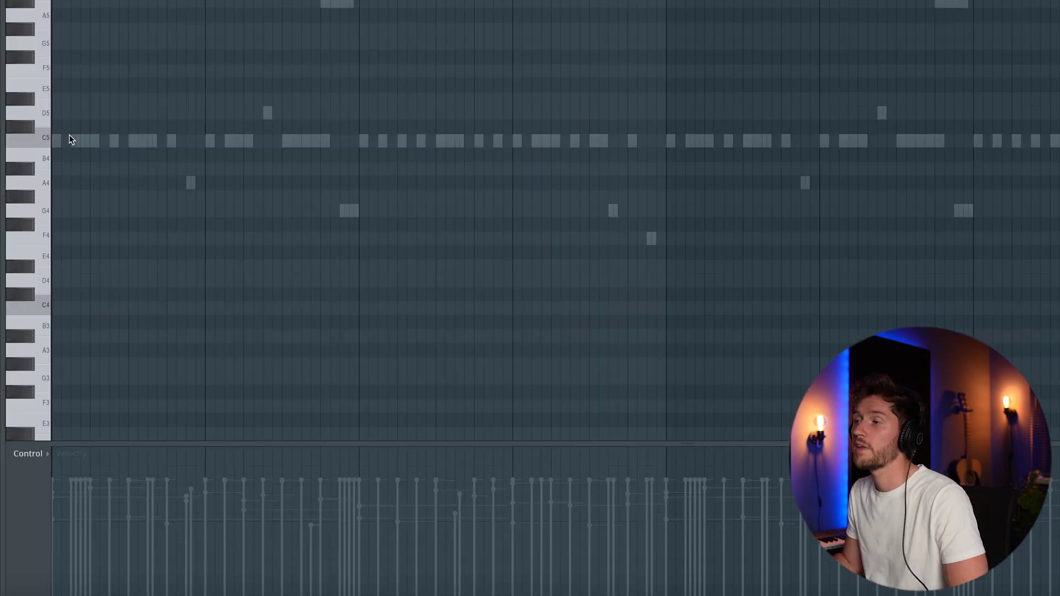
Draw the 808 bassline with back-to-back C5 notes filling bars 1 and 2, followed by F5 from bar 3
click(54, 140)
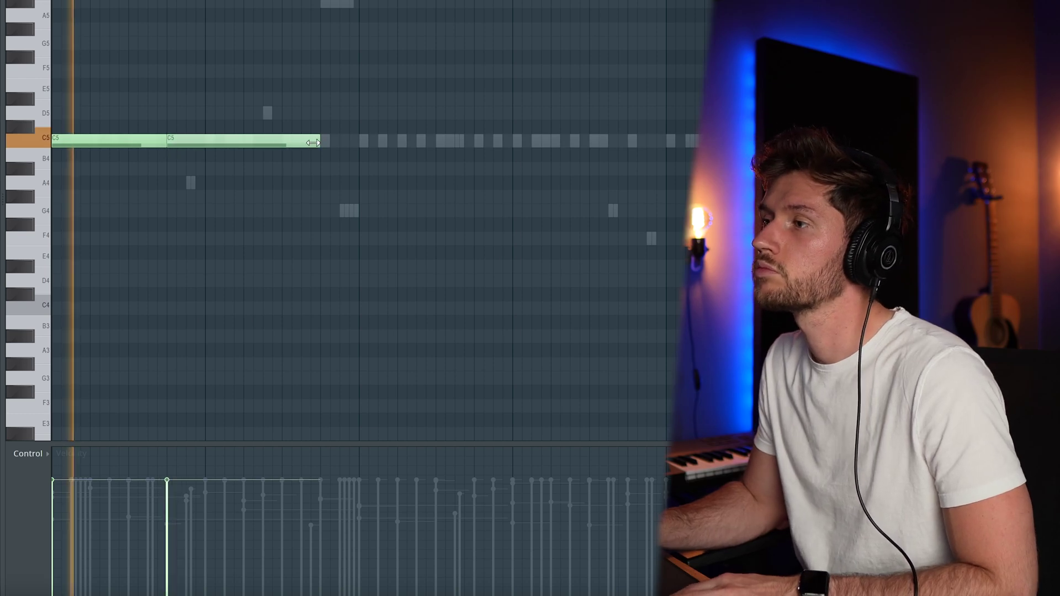
click(322, 137)
drag(323, 137, 348, 134)
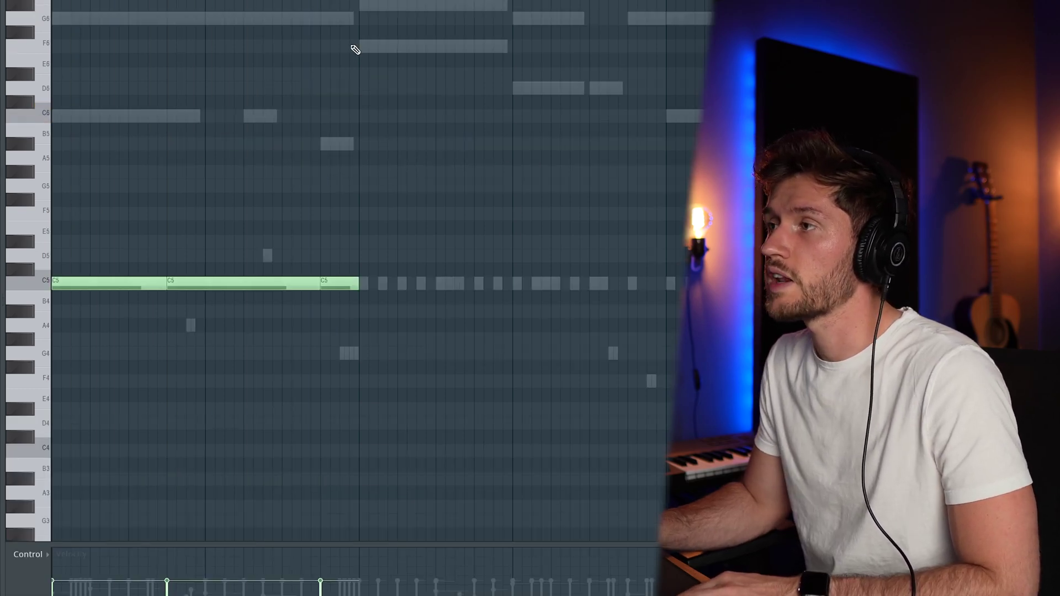
click(360, 44)
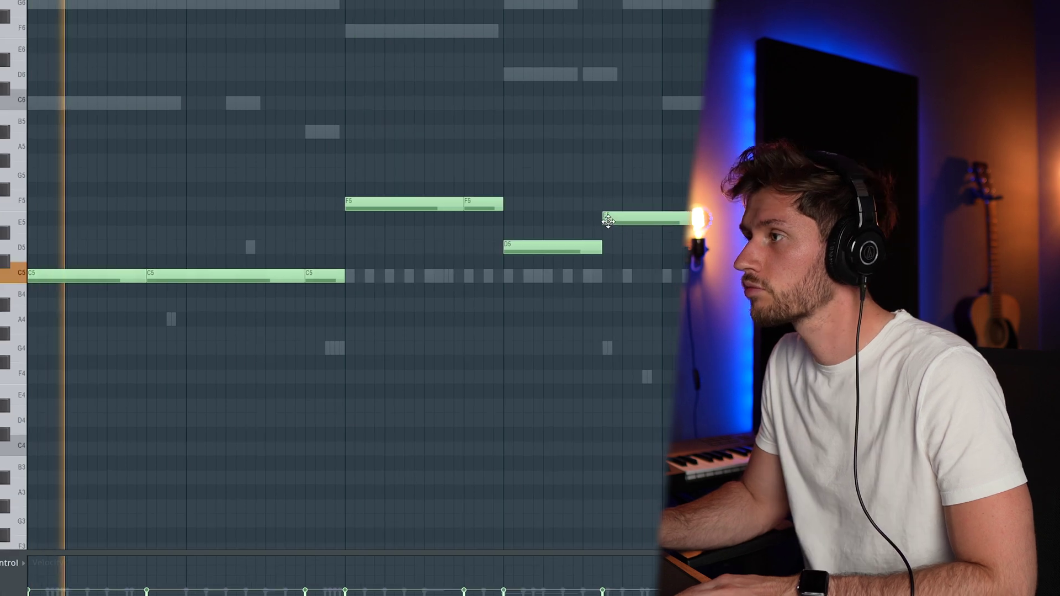
drag(608, 221, 615, 232)
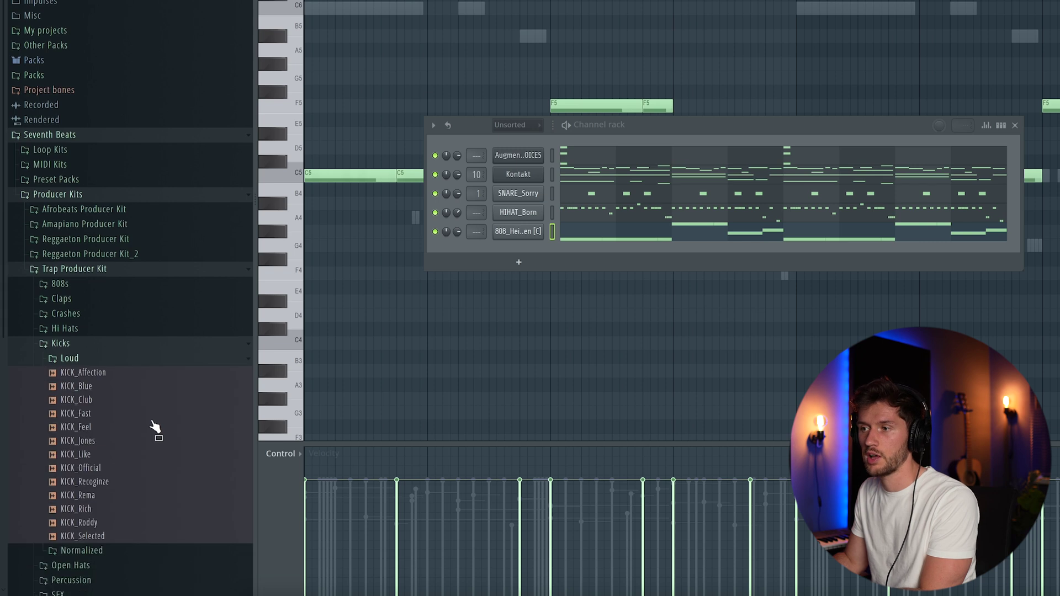
Add KICK_Recoginze from the Trap Producer Kit's Kicks as a new channel and draw its syncopated C5 hits through the pattern
drag(130, 474, 504, 246)
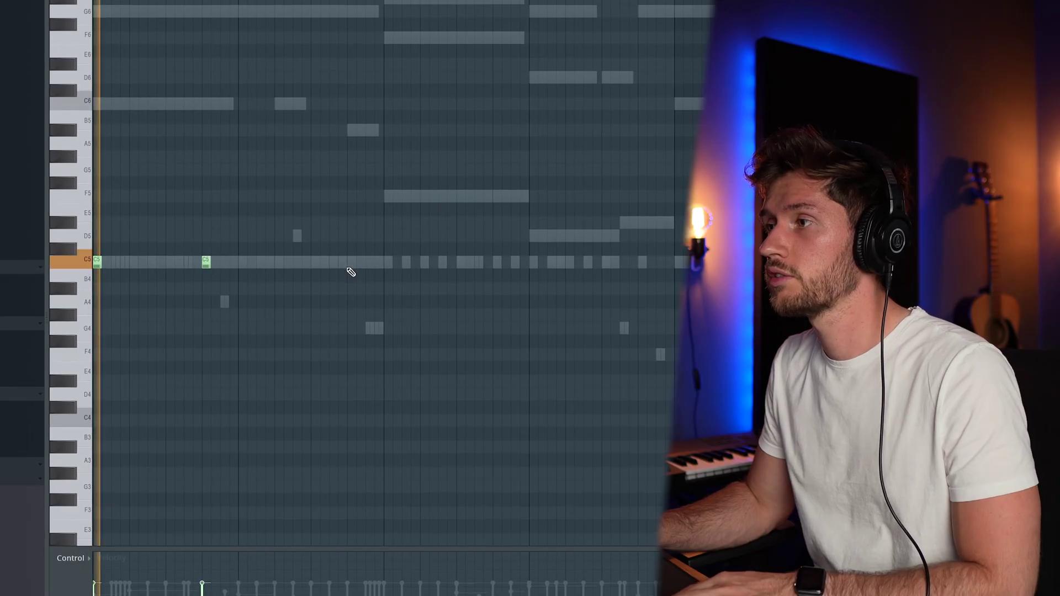
click(333, 263)
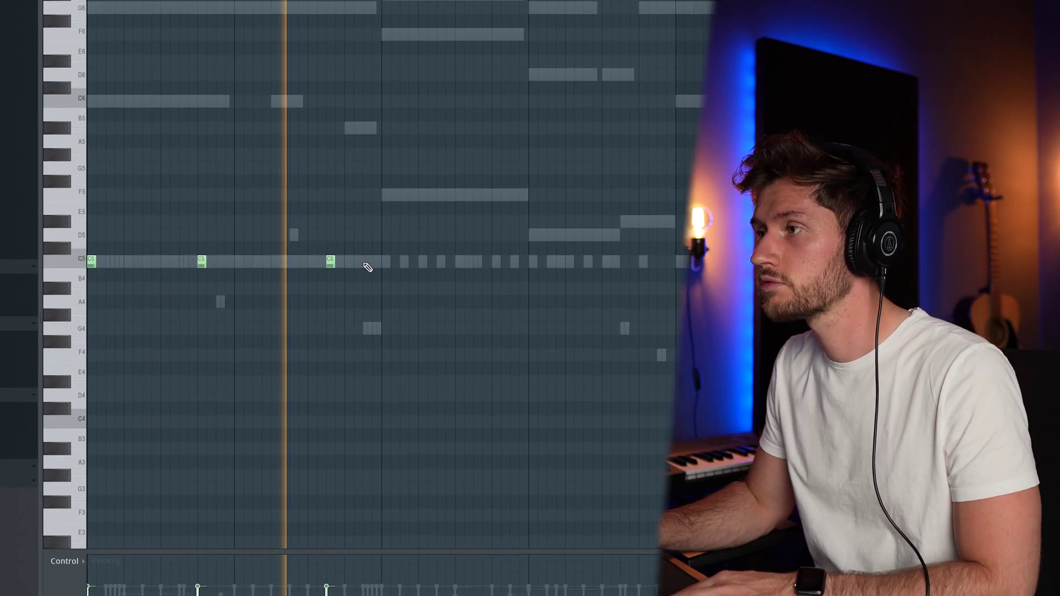
click(369, 263)
click(386, 262)
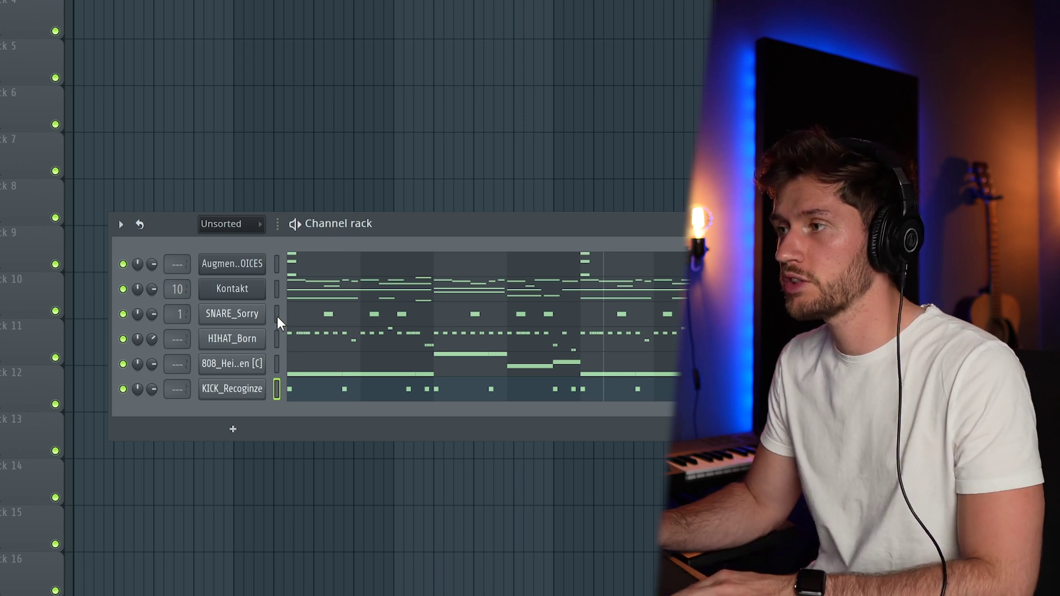
Route the snare, hi-hat, 808 and kick channels to mixer tracks 1 to 4, and lower the Augmented VOICES track's level
drag(277, 316, 280, 336)
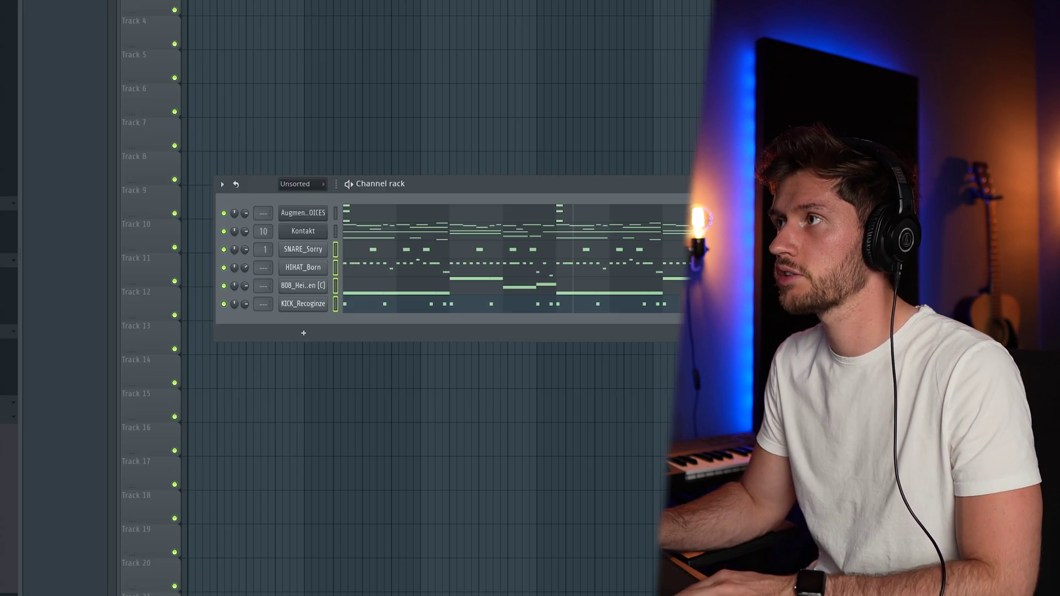
key(F9)
right_click(138, 95)
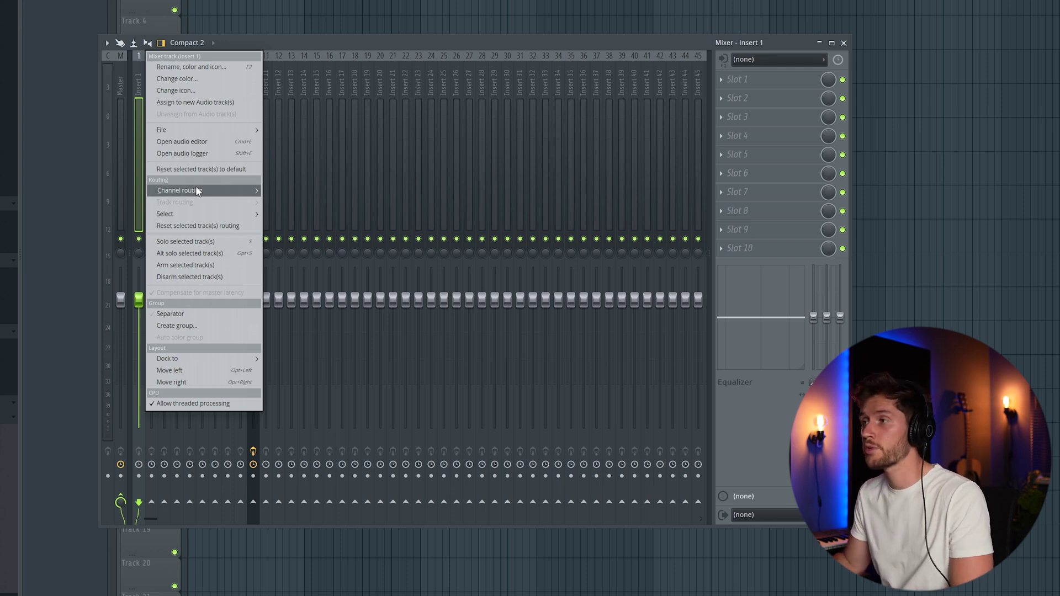
mouse_move(183, 192)
click(320, 201)
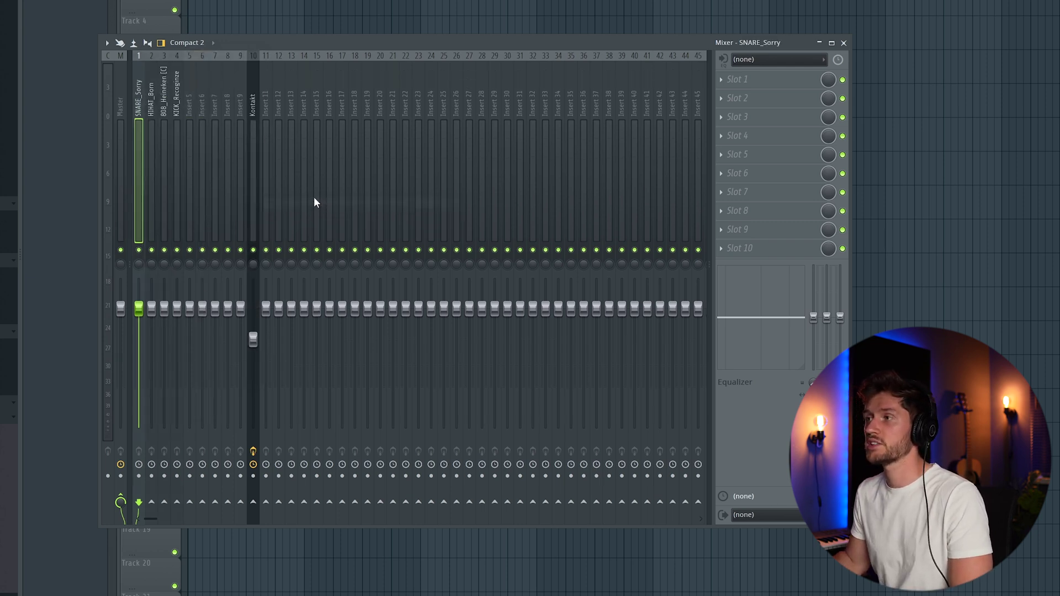
drag(266, 310, 266, 318)
Sidechain the KICK_Recoginze mixer track to the 808_Heineken [C] track
click(178, 116)
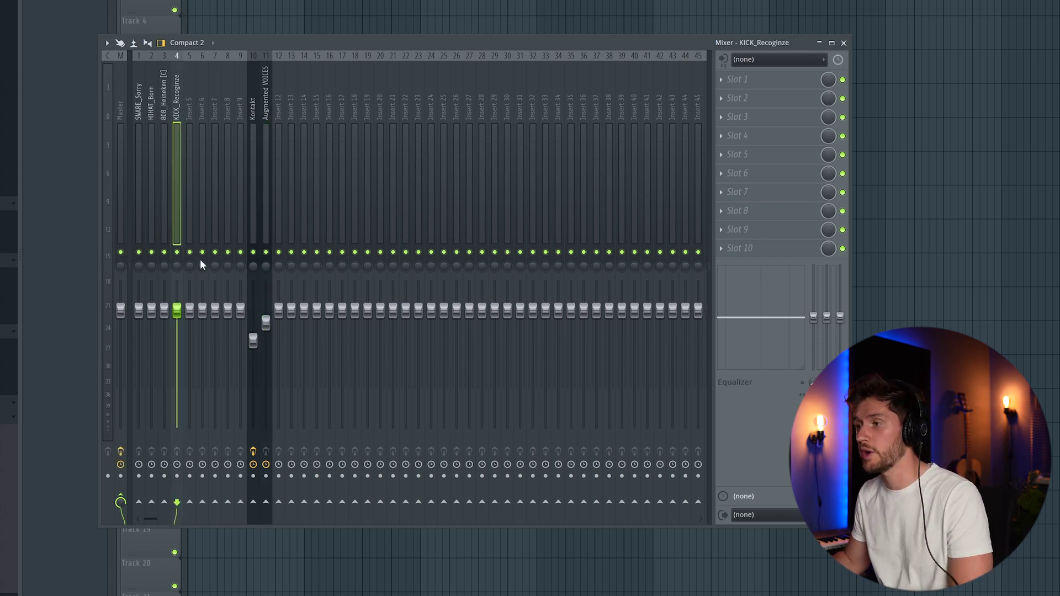
right_click(164, 503)
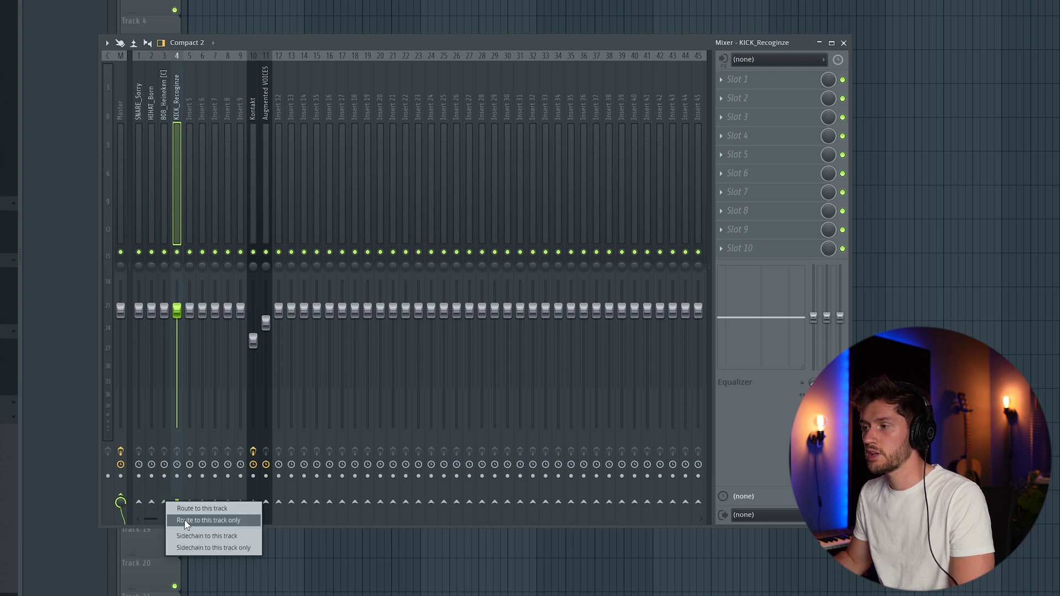
click(197, 536)
Load Fruity Limiter in slot 1 of the 808_Heineken [C] mixer track and switch it to compressor mode
click(164, 104)
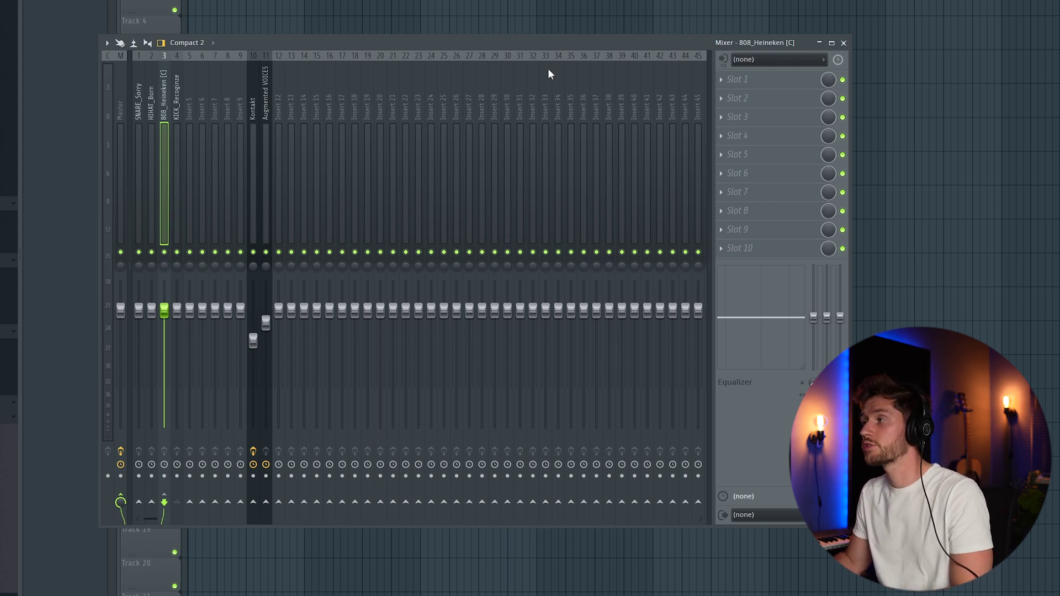
click(721, 79)
mouse_move(834, 173)
click(881, 209)
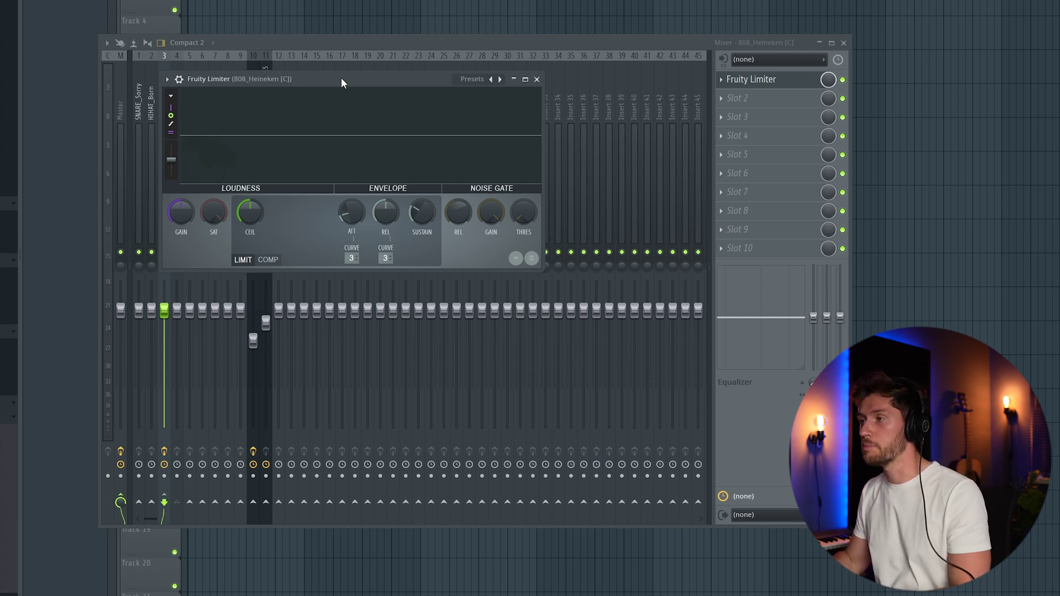
click(268, 260)
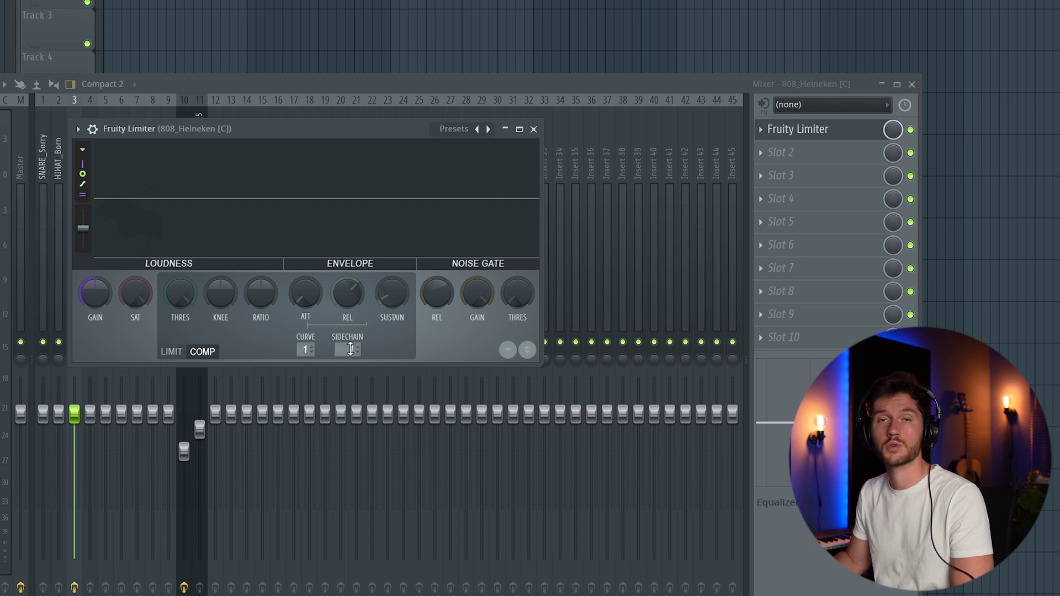
In the 808's Fruity Limiter, use sidechain input 1, lower the threshold and shorten the release so the kick ducks the bass
drag(181, 293, 183, 326)
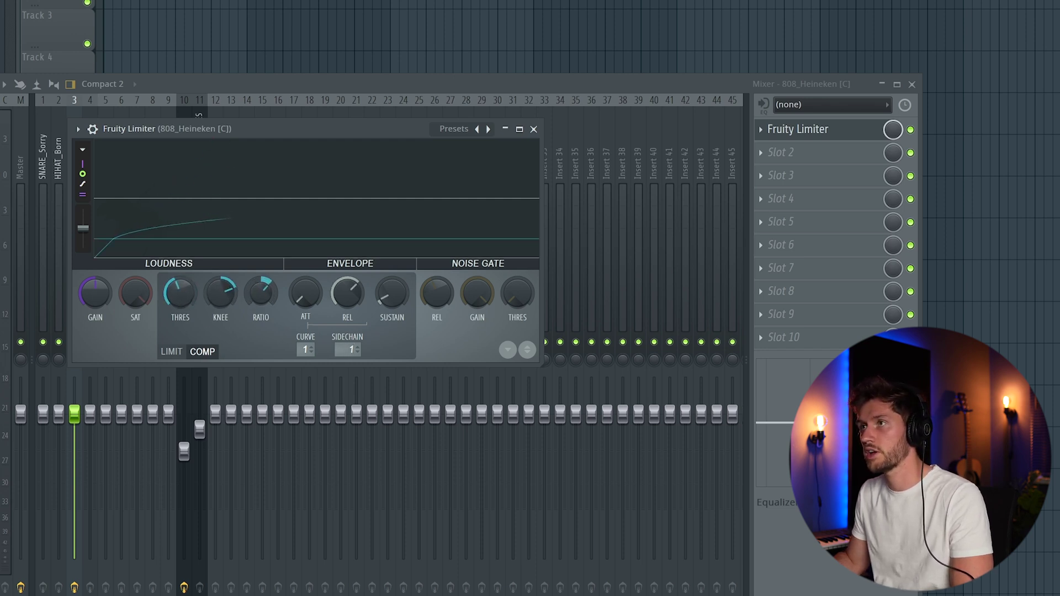
drag(180, 293, 180, 301)
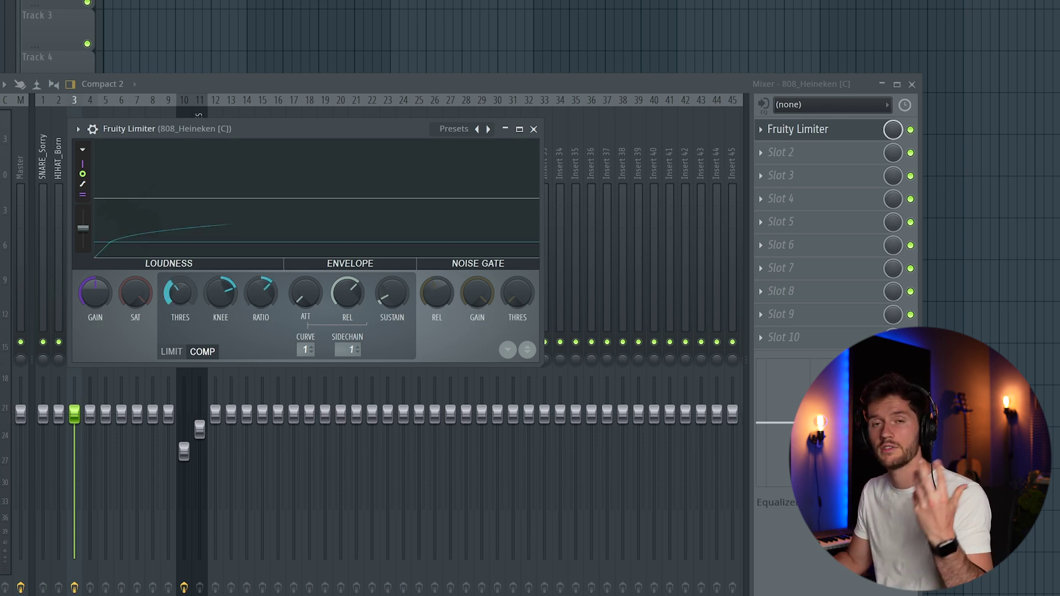
key(space)
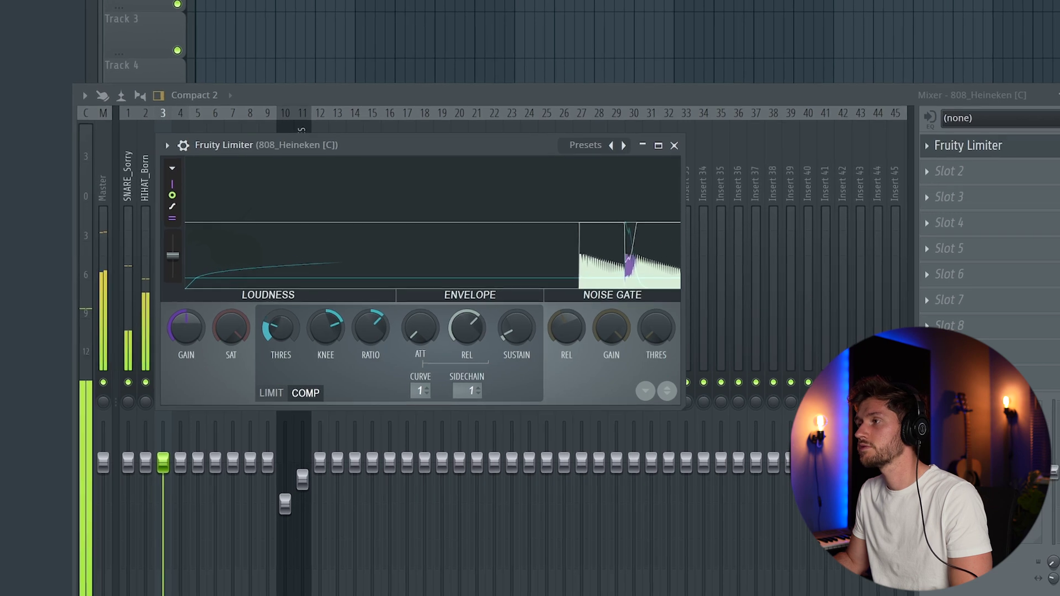
drag(465, 328, 465, 339)
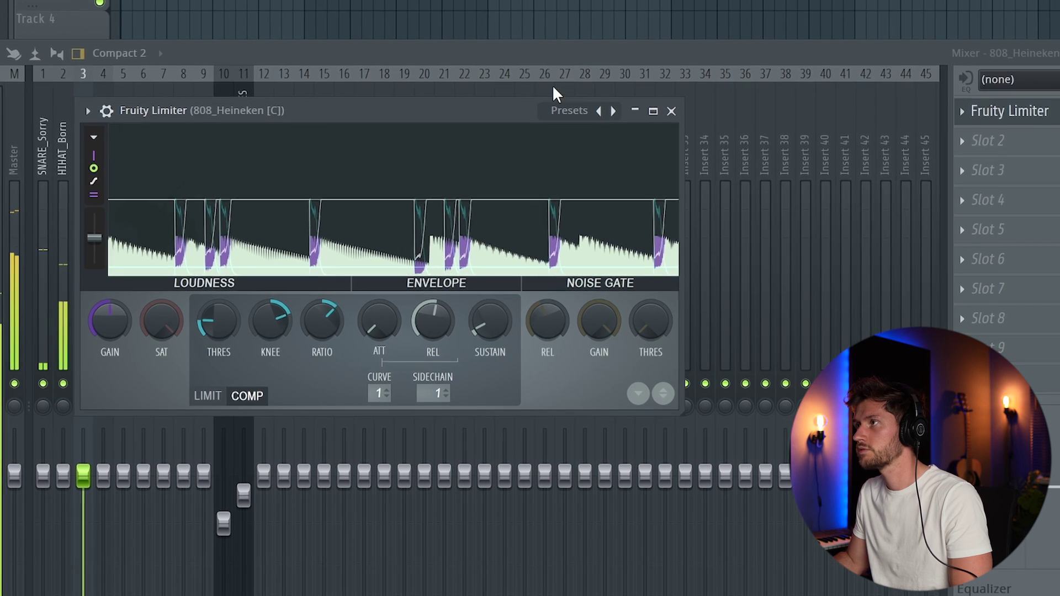
click(673, 109)
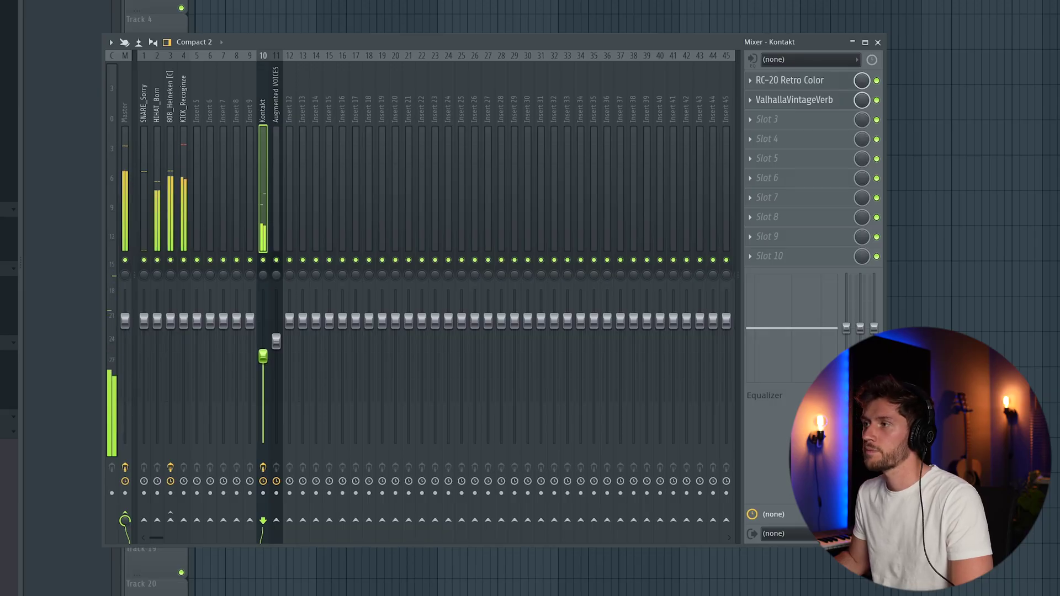
Lower the Kontakt mixer track slightly, and split Pattern 1 into separate patterns by channel
drag(263, 352, 263, 356)
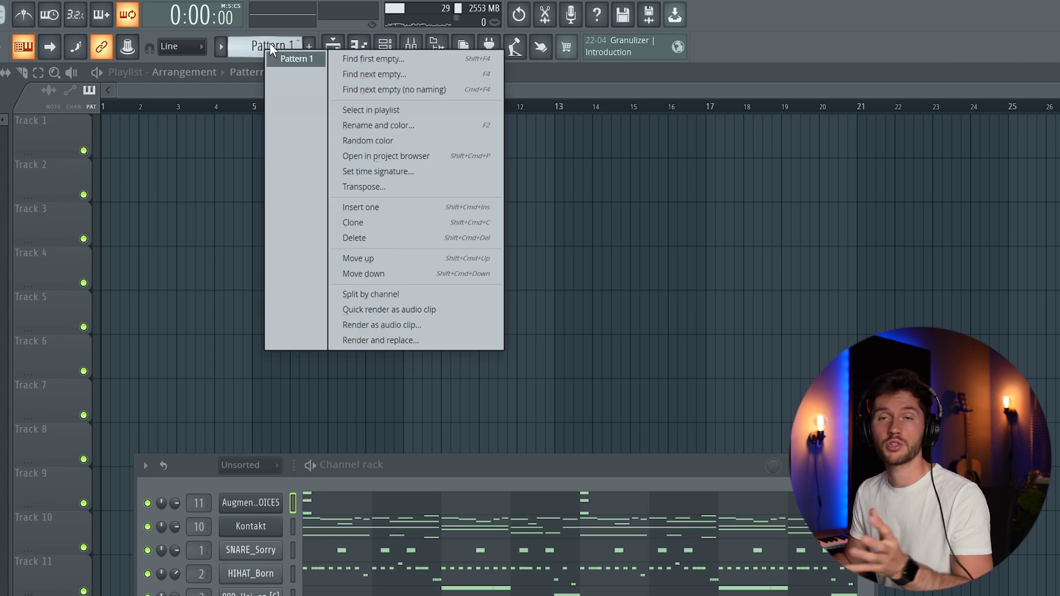
click(368, 294)
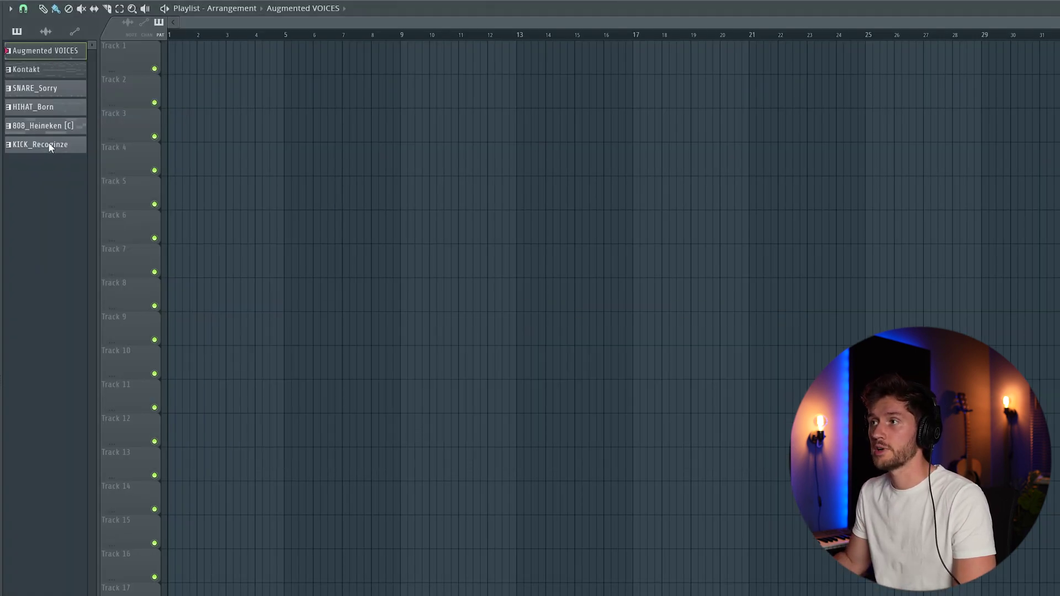
Place all six split patterns on Tracks 1 to 6 from bar 1, and repeat the eight-bar block three more times
click(48, 144)
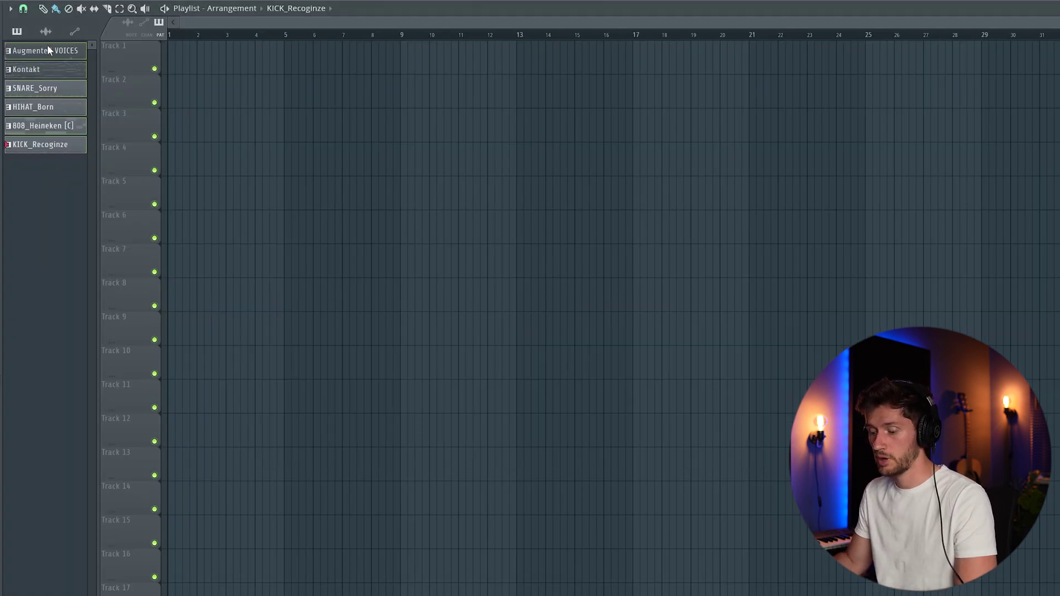
drag(48, 49, 172, 59)
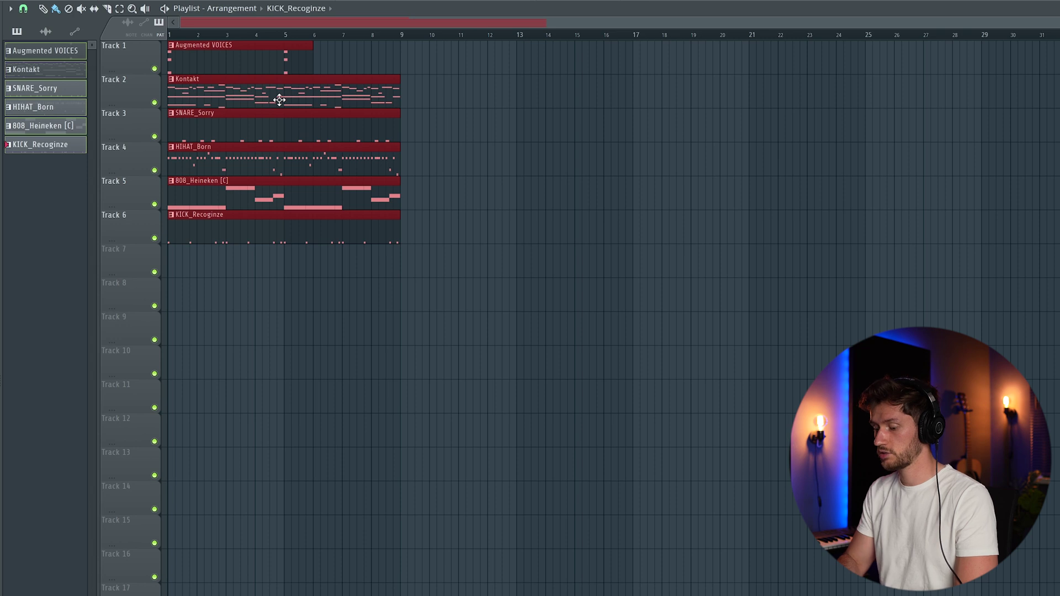
key(ctrl+b)
key(ctrl+b)
key(ctrl+b)
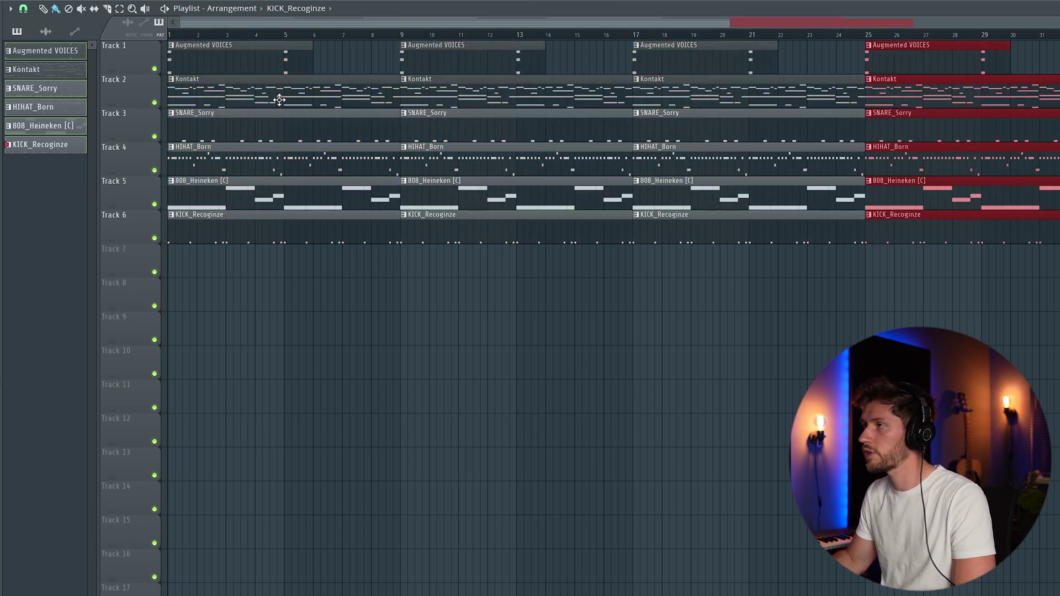
key(ctrl+d)
Delete the snare, hi-hat, 808 and kick clips from bars 1 to 8, leaving a melodic intro
right_click(266, 126)
right_click(264, 160)
right_click(261, 194)
right_click(258, 235)
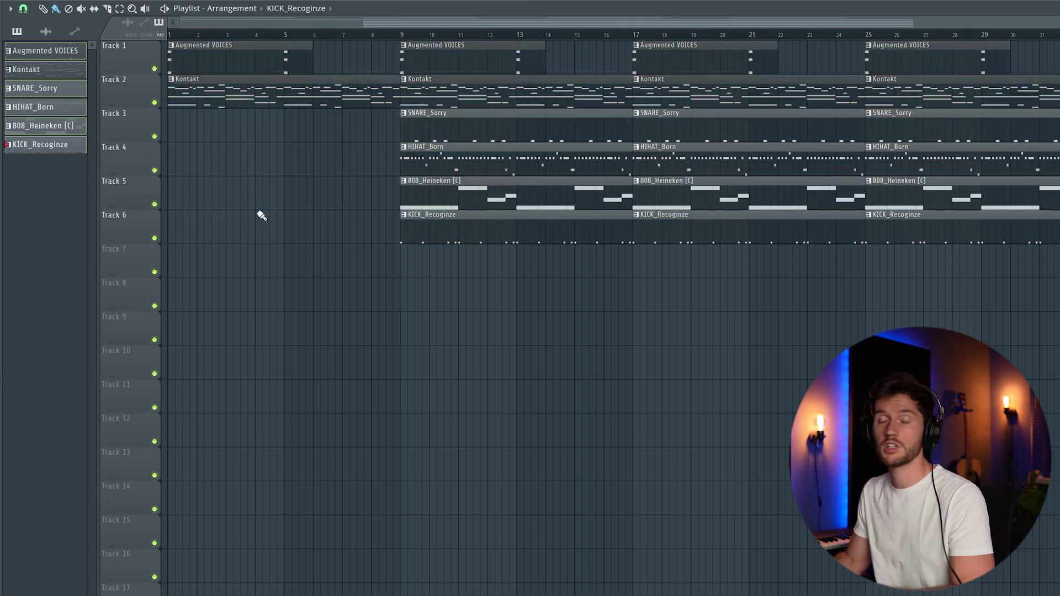
Delete the Augmented VOICES clips starting at bars 9 and 17, and the kick clip starting at bar 9
scroll(426, 60, down, 1)
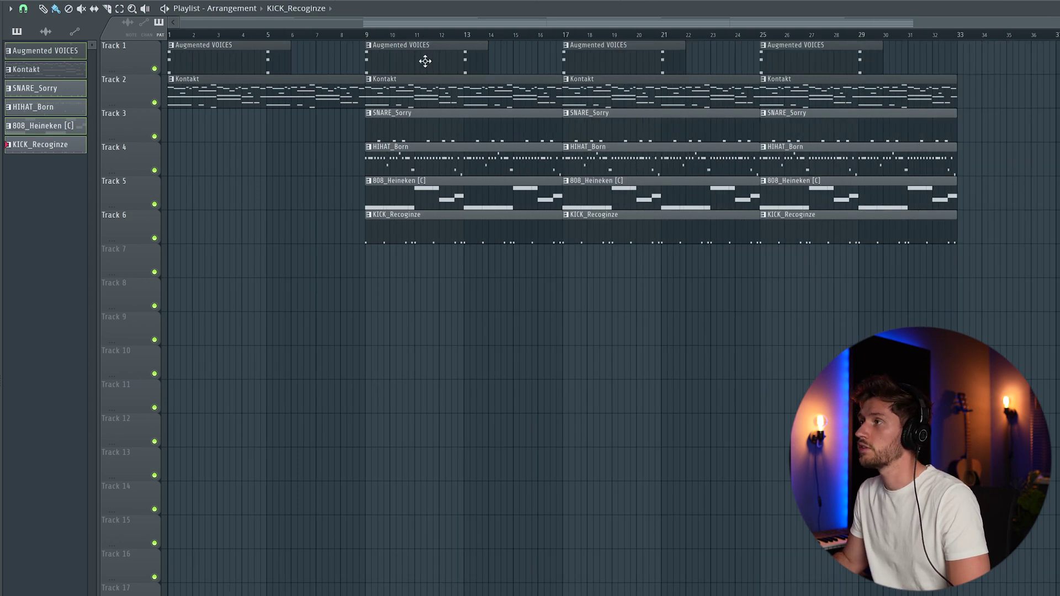
right_click(426, 59)
right_click(614, 64)
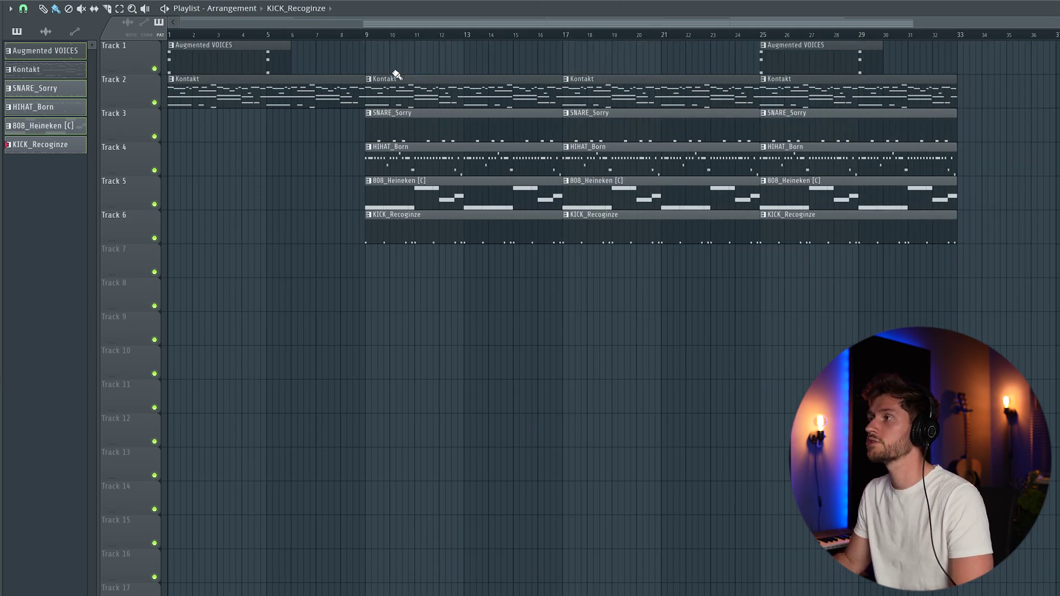
drag(395, 125, 462, 304)
right_click(461, 306)
right_click(414, 241)
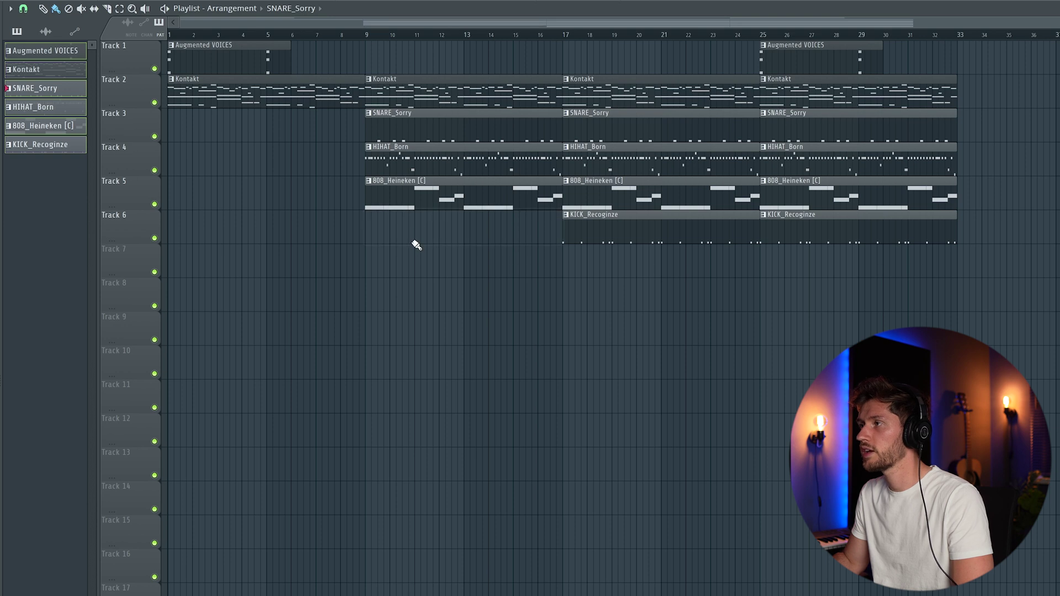
In the Kontakt track's RC-20 Retro Color, turn off Wobble and set Magnetic to 5% while the arrangement plays
scroll(329, 227, down, 1)
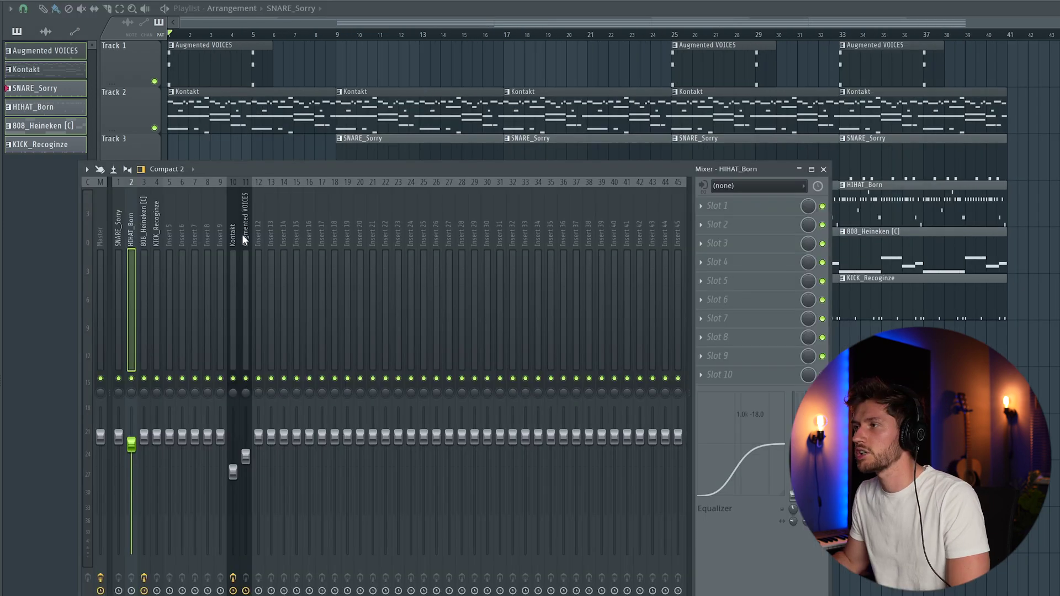
click(233, 235)
click(746, 204)
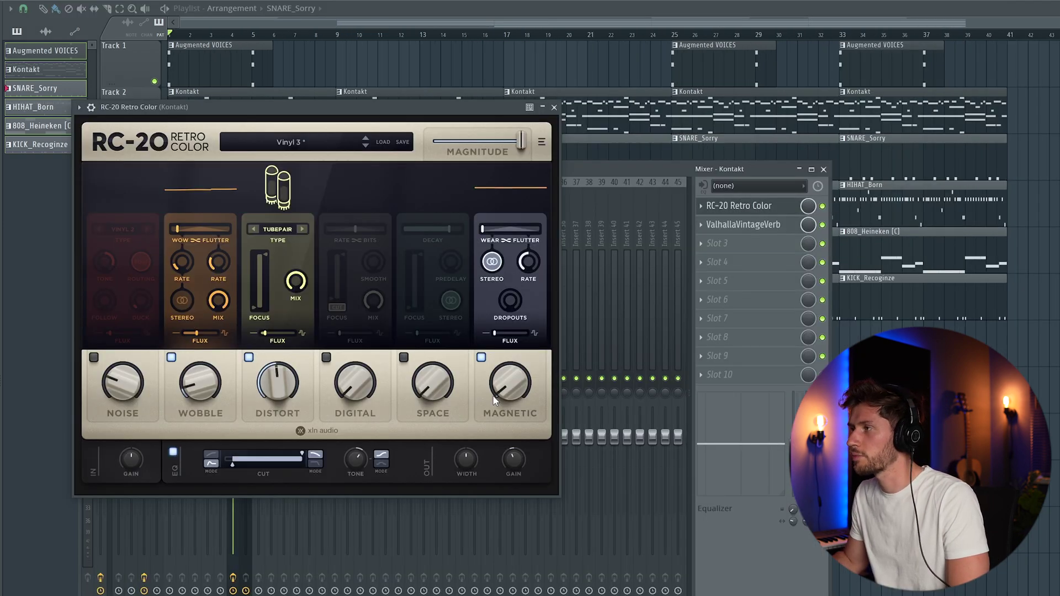
click(171, 358)
click(481, 357)
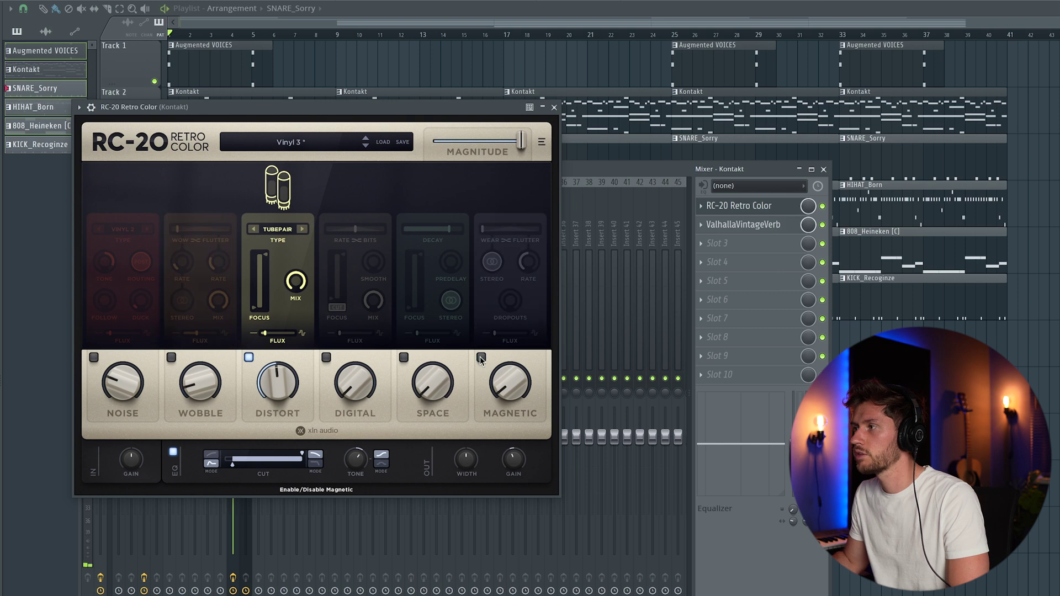
key(space)
click(481, 358)
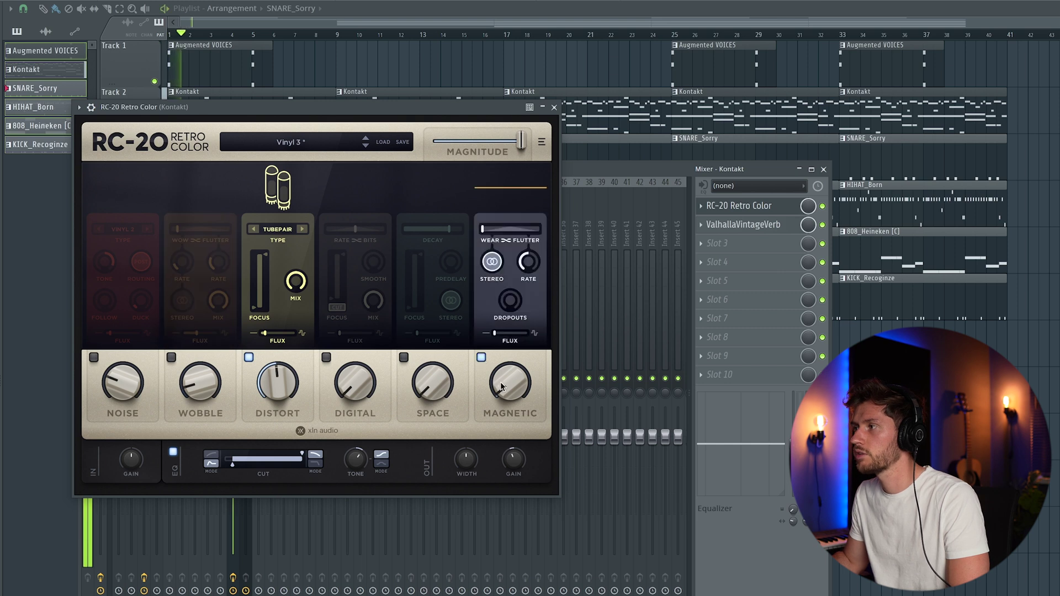
mouse_move(504, 380)
mouse_down()
mouse_move(502, 348)
mouse_move(502, 375)
mouse_up()
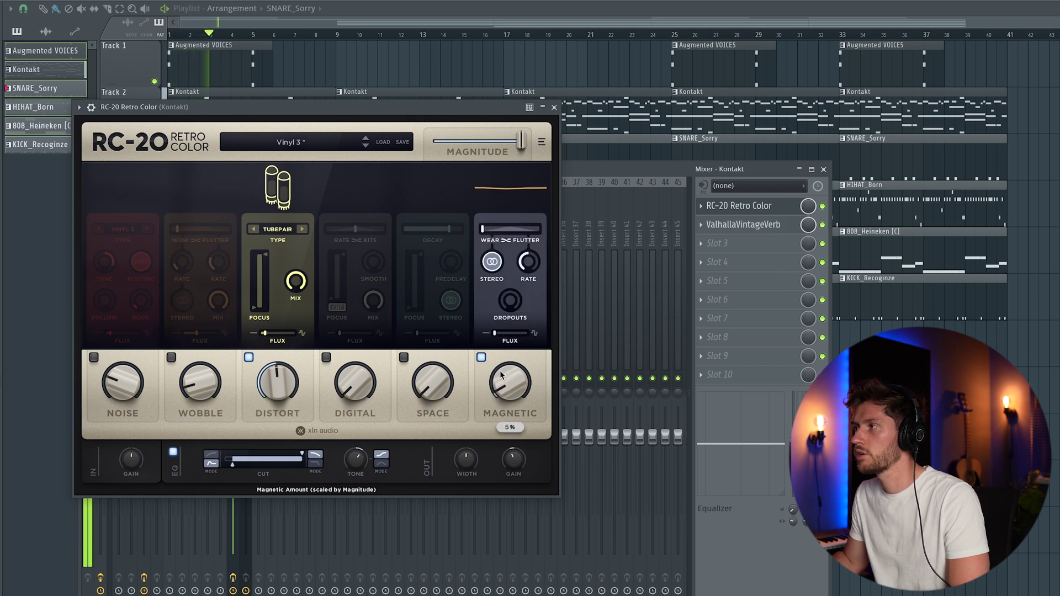
click(208, 407)
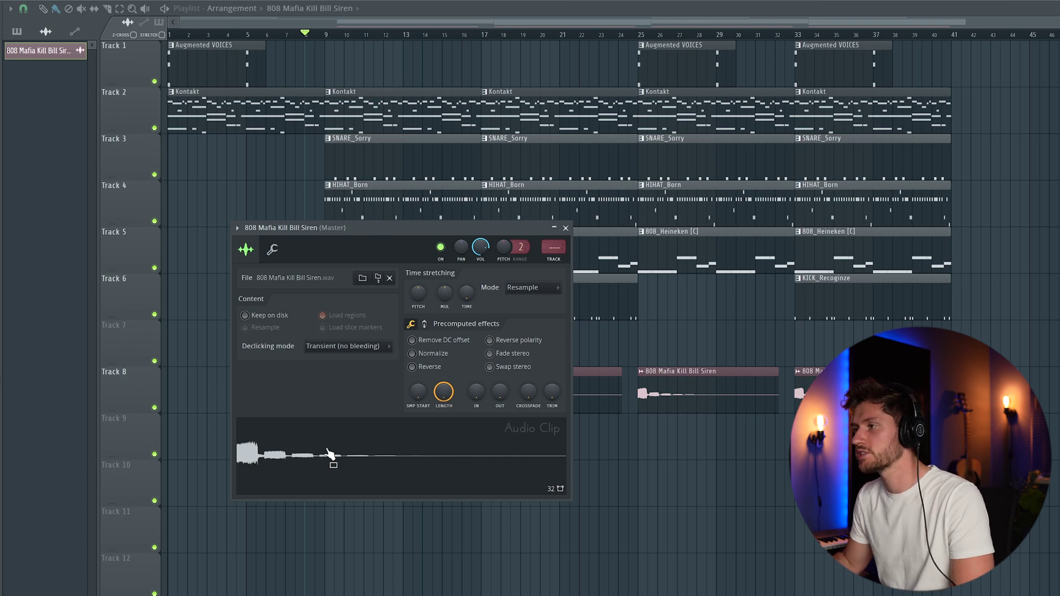
Lengthen the 808 Mafia Kill Bill Siren clip's stretch time, reduce its volume, and set its stretch mode to e3 generic
click(566, 227)
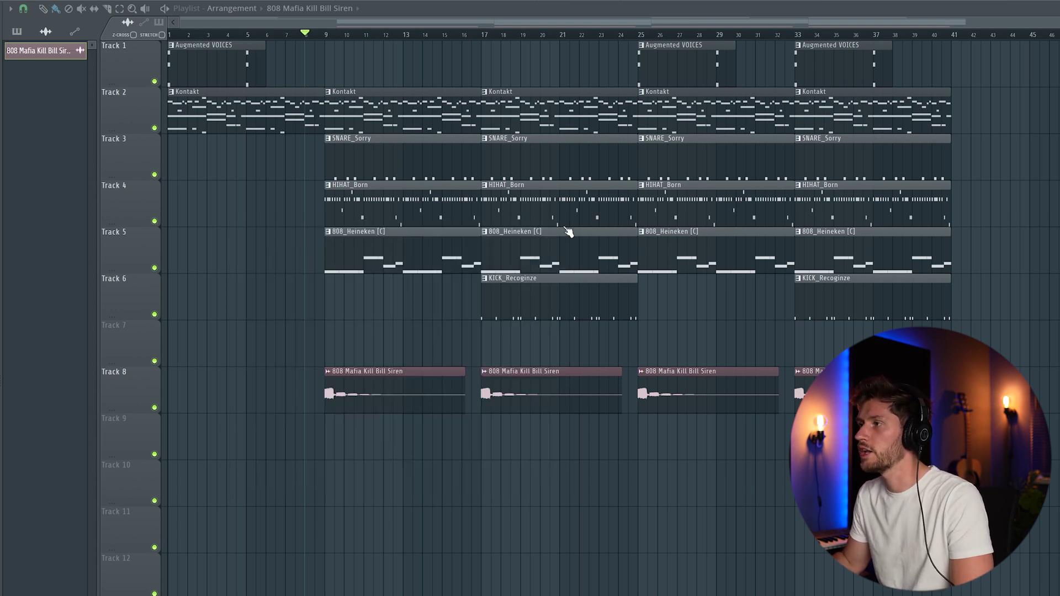
double_click(373, 398)
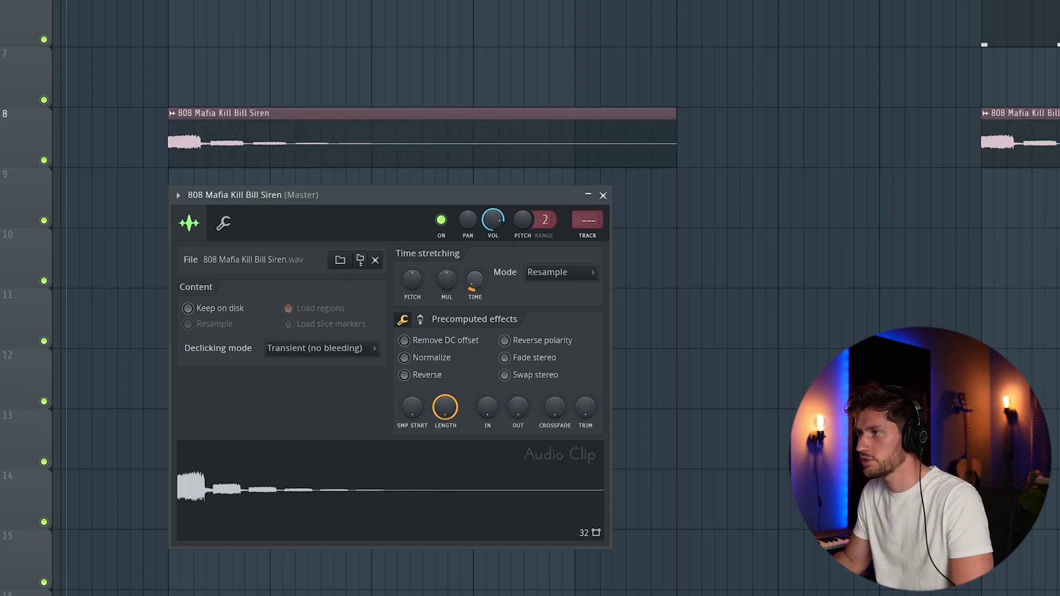
drag(475, 280, 475, 276)
drag(492, 219, 492, 235)
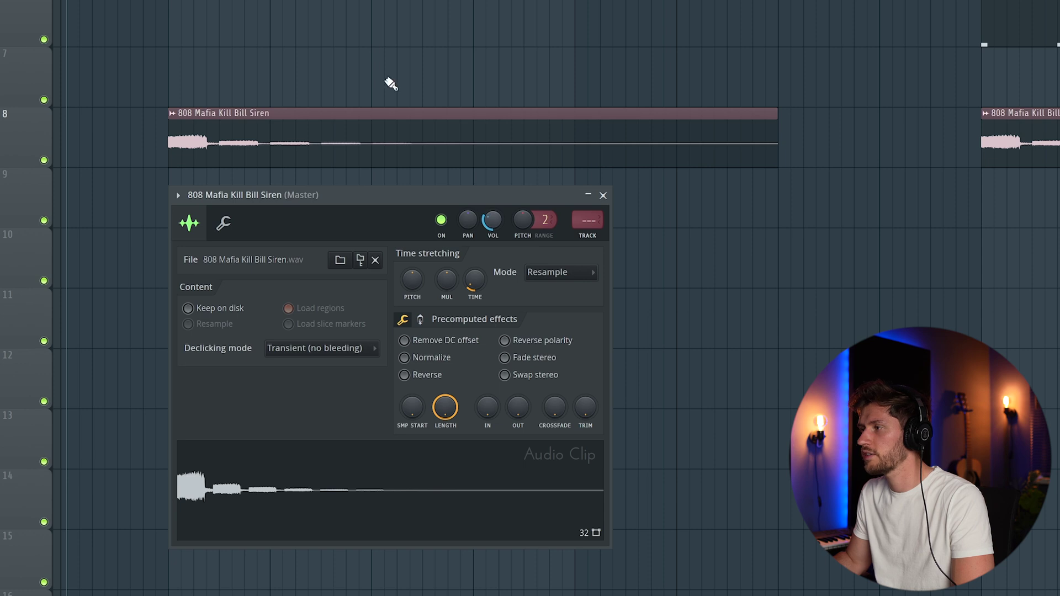
key(Escape)
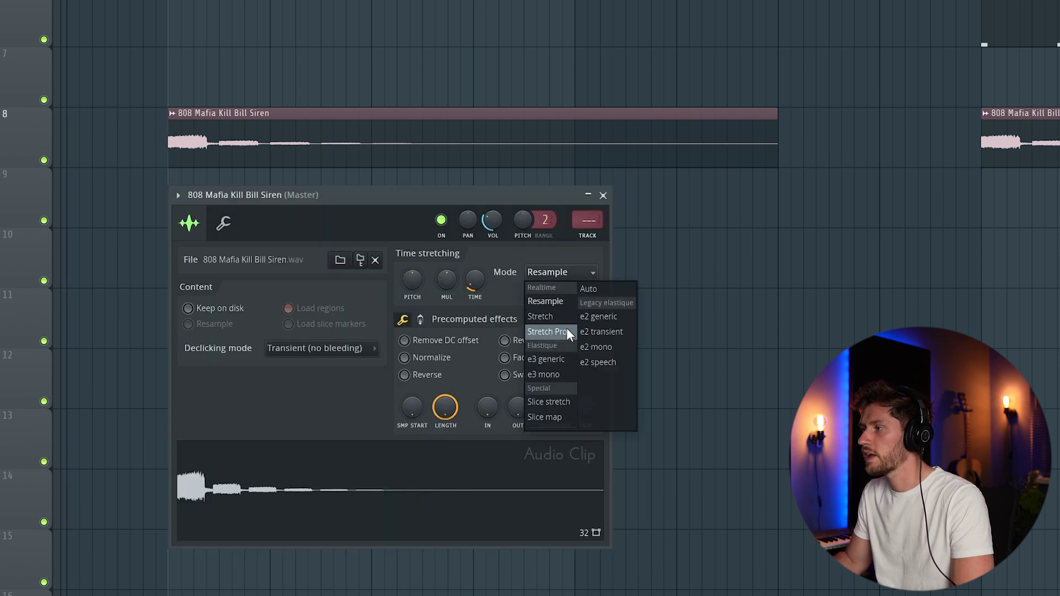
click(546, 361)
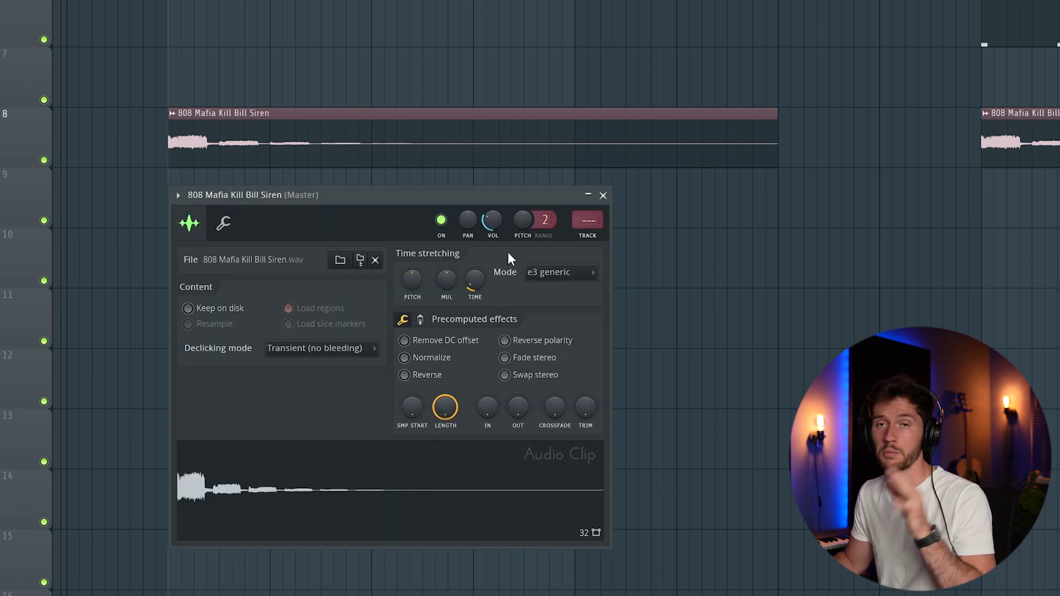
key(space)
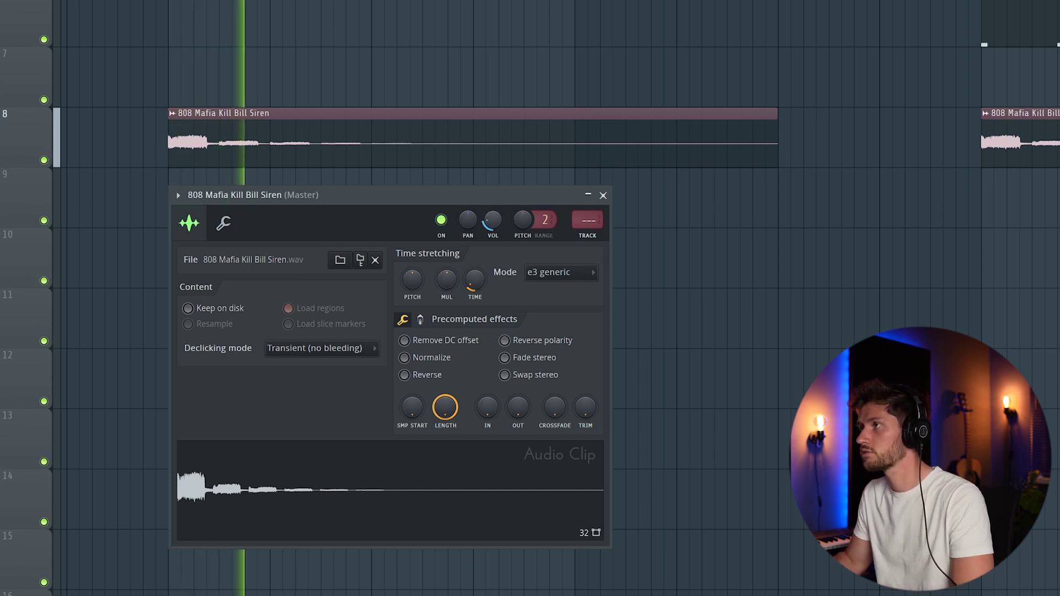